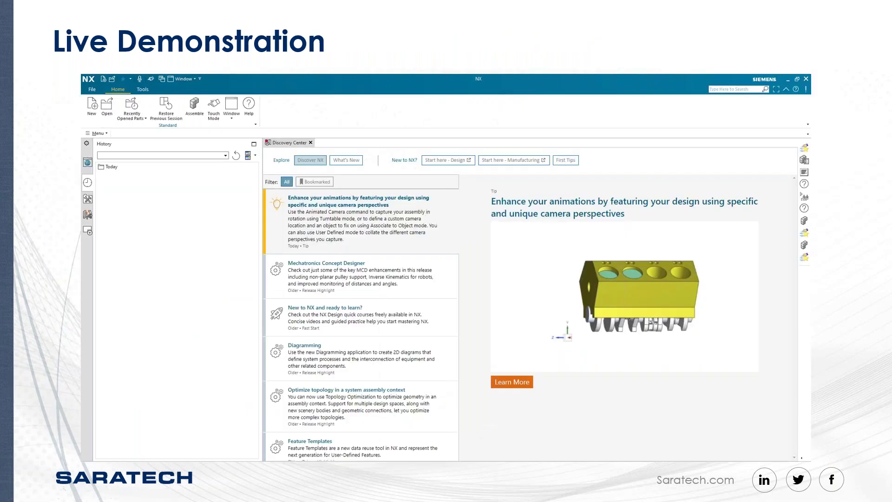
Switch from the PowerPoint slideshow to the NX Modeling window showing CES Blank.prt.
{"action": "key", "text": "super"}
{"action": "left_click", "coordinate": [376, 493]}
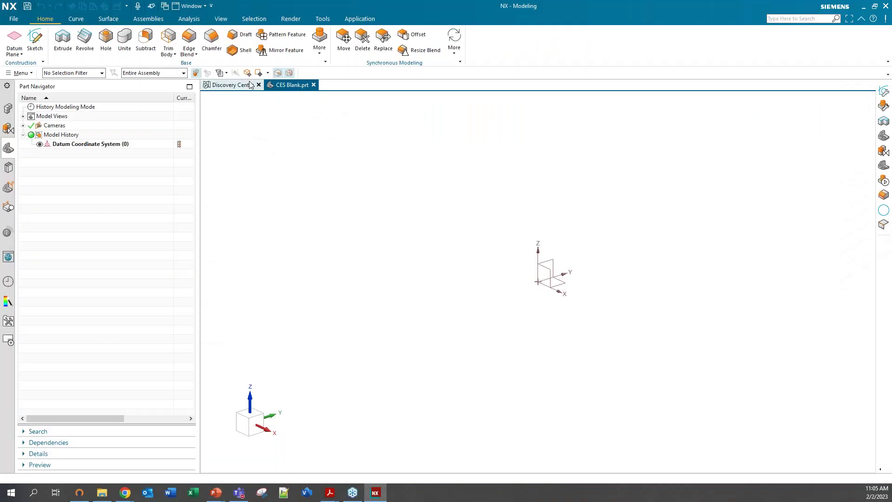
Open File > Utilities > Early Access Feature and select the 'Use the new solver and UI for sketching' row.
{"action": "left_click", "coordinate": [13, 20]}
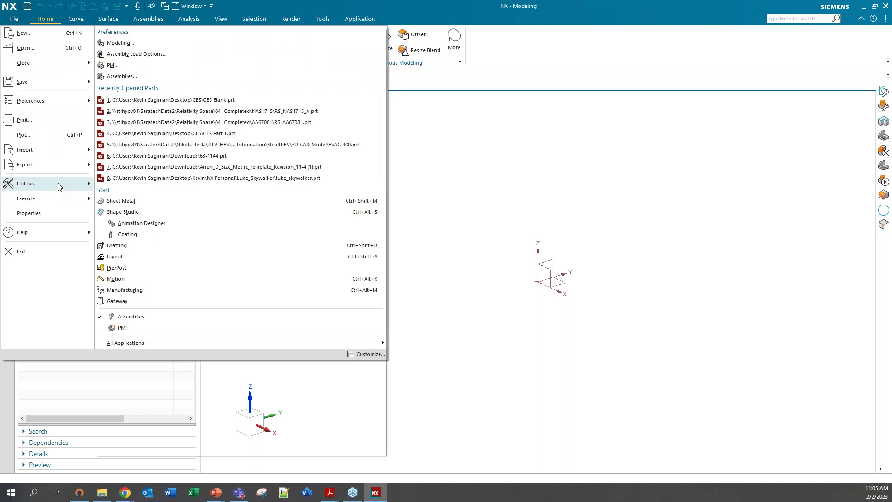
{"action": "mouse_move", "coordinate": [58, 191]}
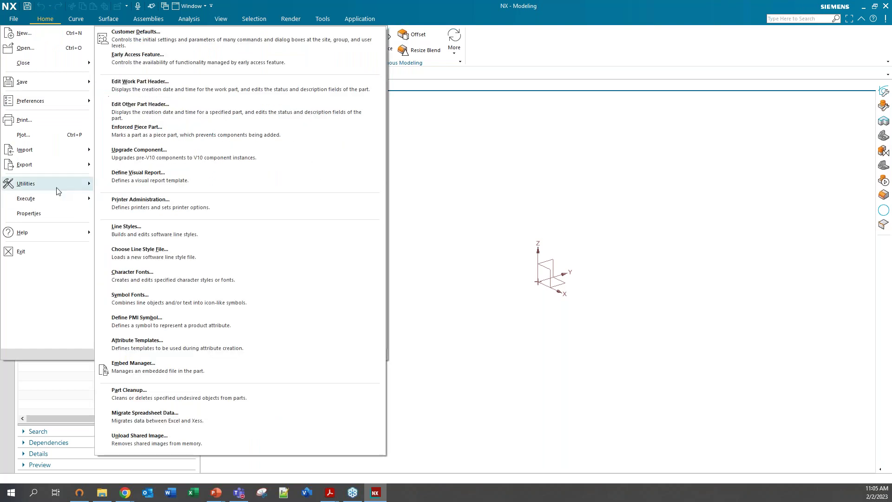
{"action": "left_click", "coordinate": [172, 59]}
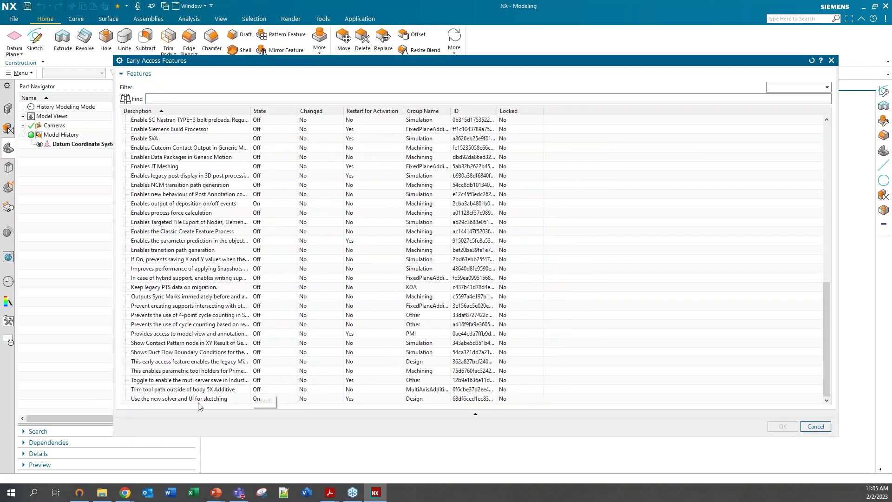
{"action": "double_click", "coordinate": [212, 399]}
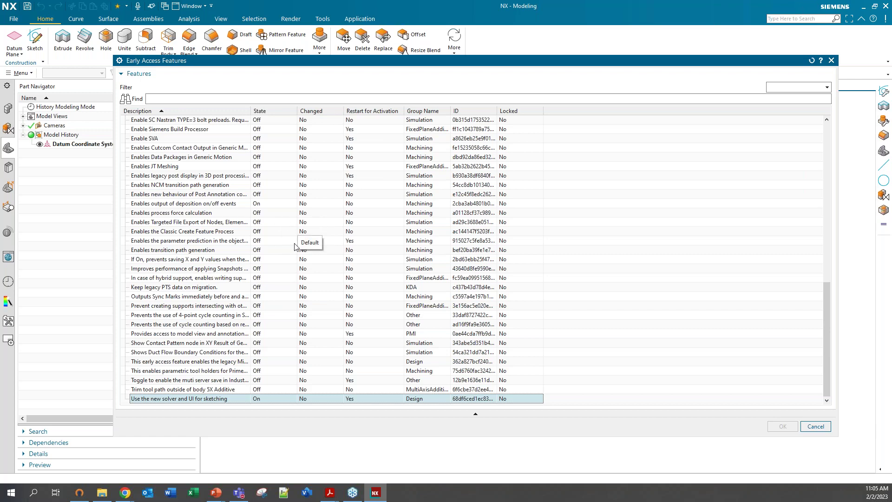
Leave 'Use the new solver and UI for sketching' set to On and close Early Access Features.
{"action": "left_click", "coordinate": [259, 398]}
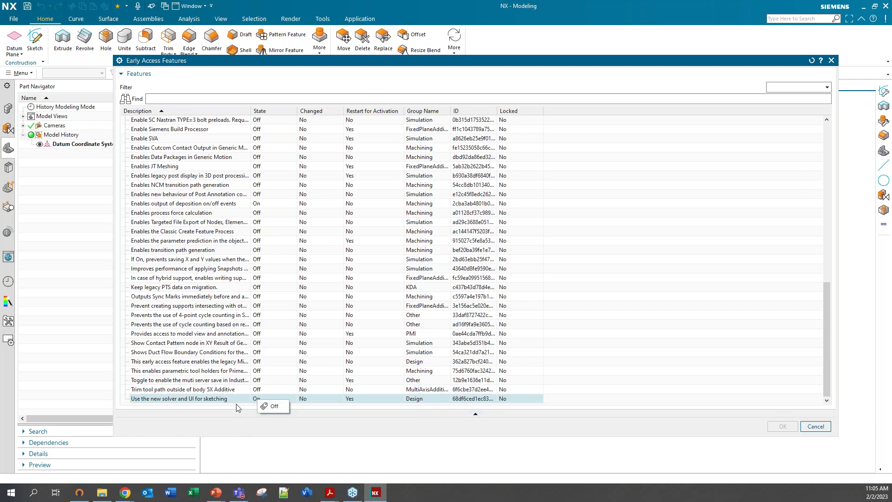
{"action": "left_click", "coordinate": [238, 409]}
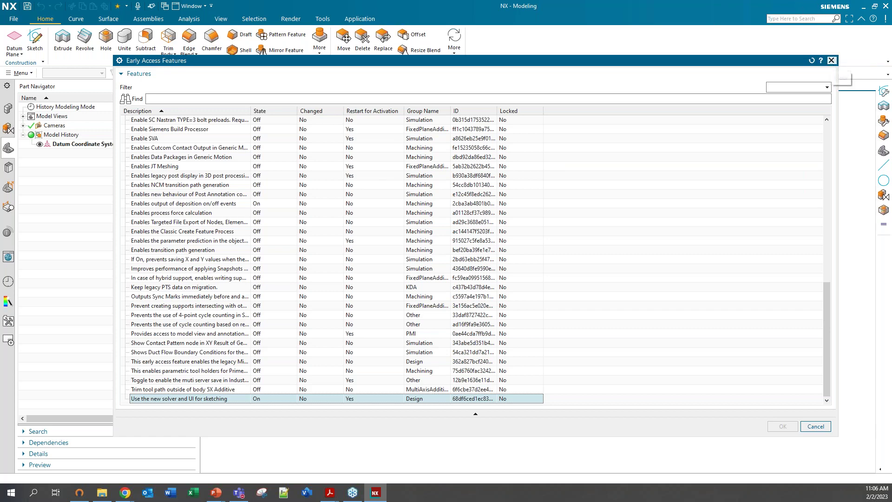
{"action": "left_click", "coordinate": [831, 62]}
Expand the construction options, cancel an Extrude without creating anything, and start a new sketch.
{"action": "mouse_move", "coordinate": [246, 87]}
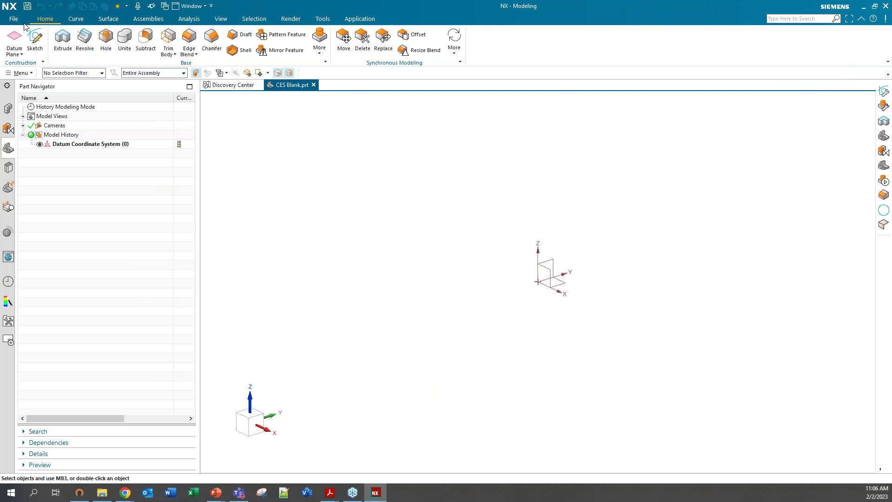
{"action": "left_click", "coordinate": [44, 62]}
{"action": "left_click", "coordinate": [44, 63]}
{"action": "left_click", "coordinate": [43, 62]}
{"action": "left_click", "coordinate": [63, 42]}
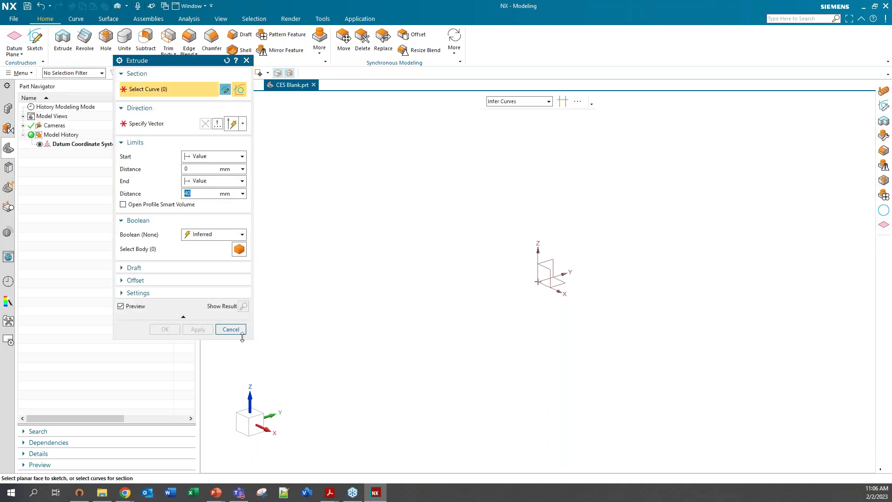
{"action": "left_click", "coordinate": [231, 329]}
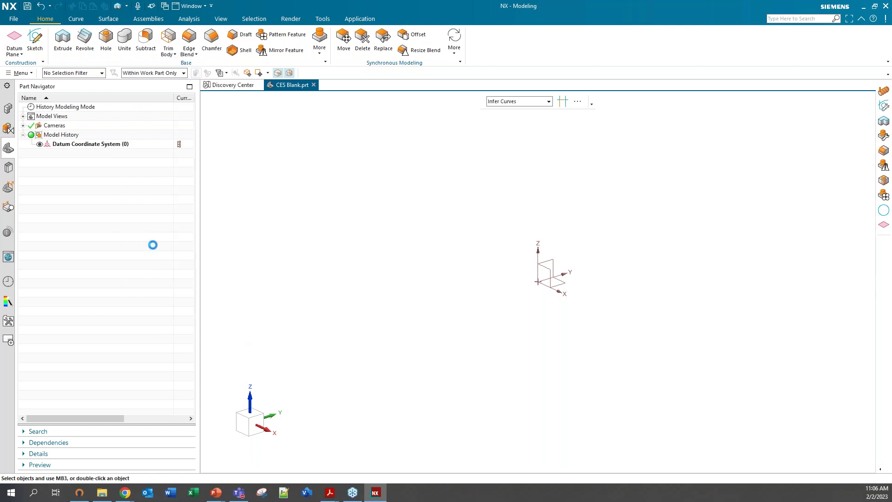
{"action": "left_click", "coordinate": [37, 47]}
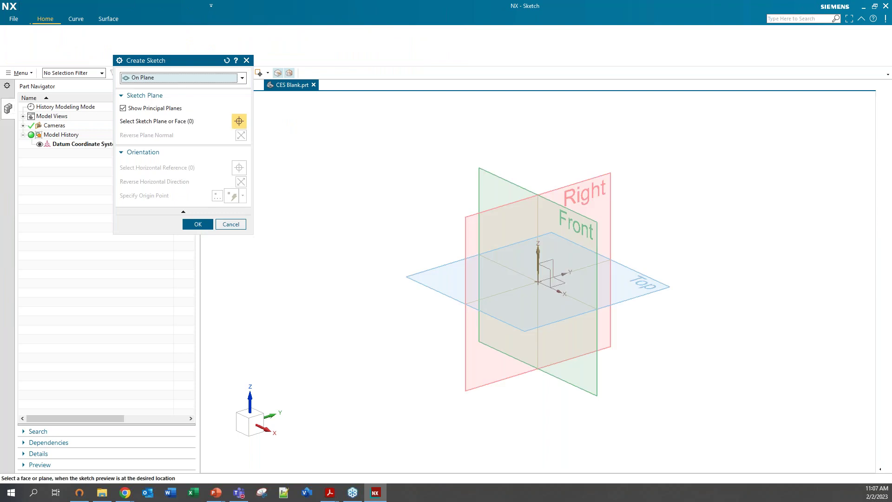
Toggle the principal planes off and on, then choose the Top (XY) datum plane for the sketch.
{"action": "mouse_move", "coordinate": [179, 65]}
{"action": "left_mouse_down"}
{"action": "mouse_move", "coordinate": [265, 98]}
{"action": "mouse_move", "coordinate": [267, 117]}
{"action": "left_mouse_up"}
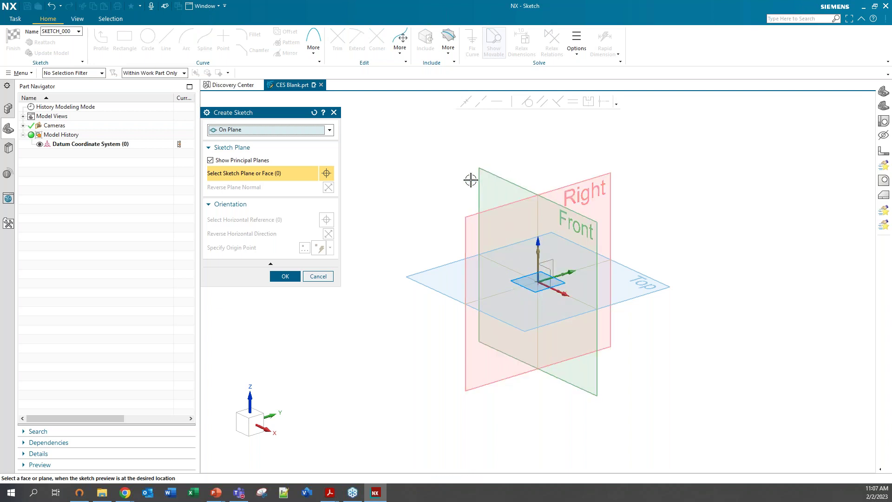
{"action": "left_click", "coordinate": [211, 161]}
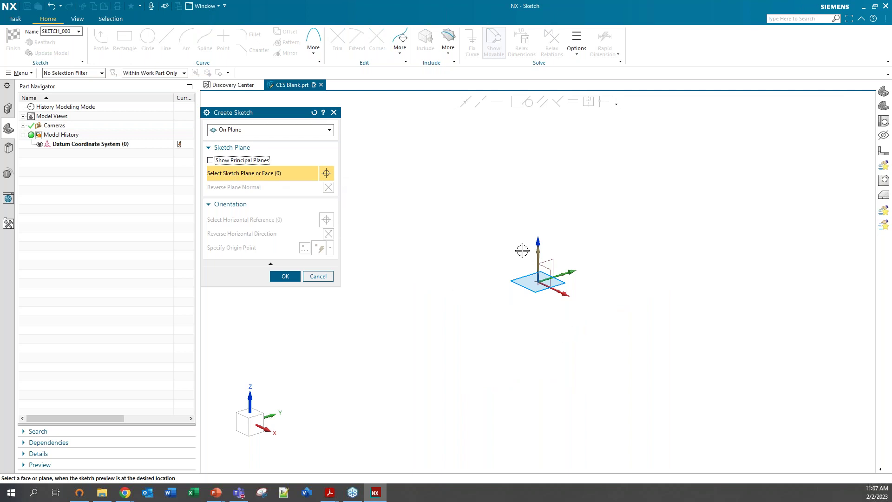
{"action": "left_click", "coordinate": [210, 161]}
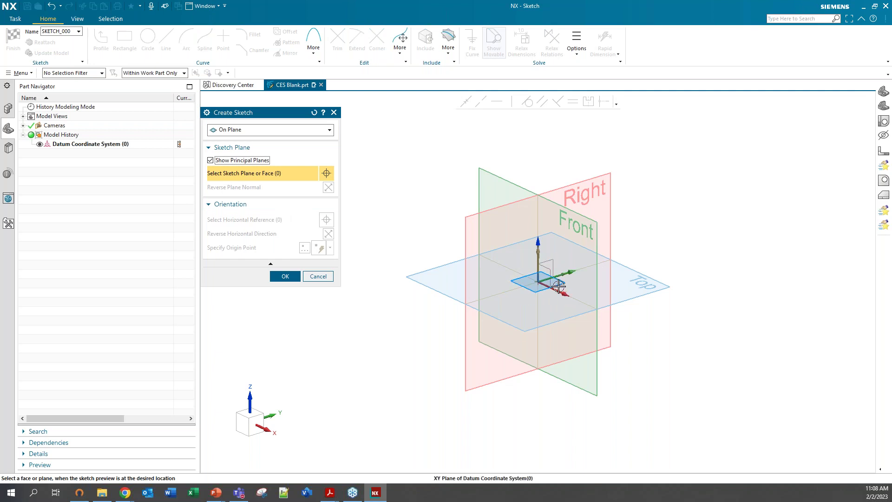
{"action": "left_click", "coordinate": [556, 269]}
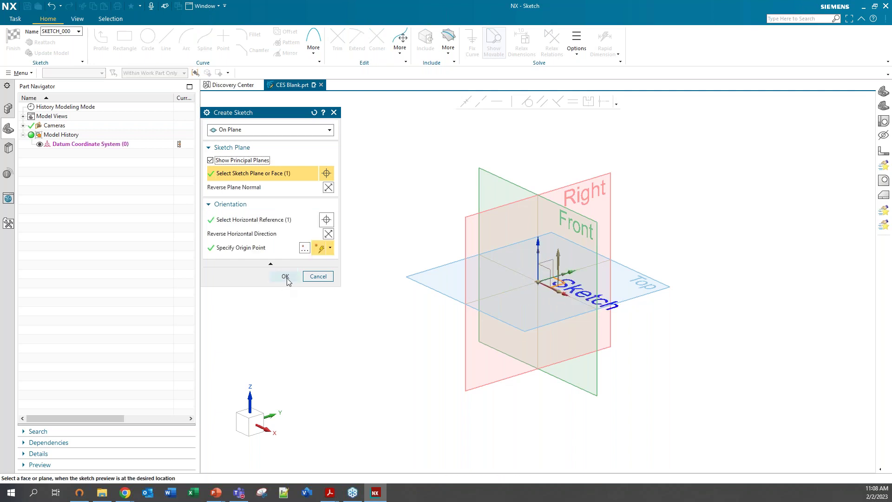
Create SKETCH_000 on the XY plane and bring up the sketch solver options.
{"action": "left_click", "coordinate": [286, 276]}
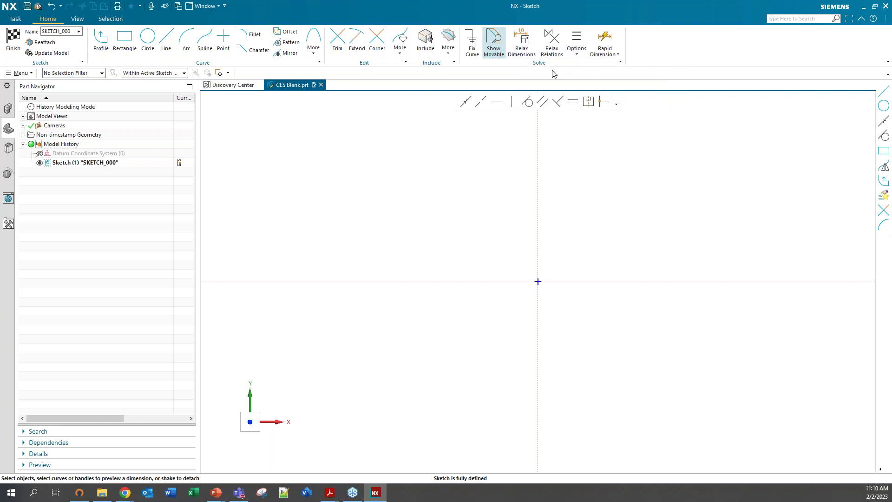
{"action": "left_click", "coordinate": [582, 55]}
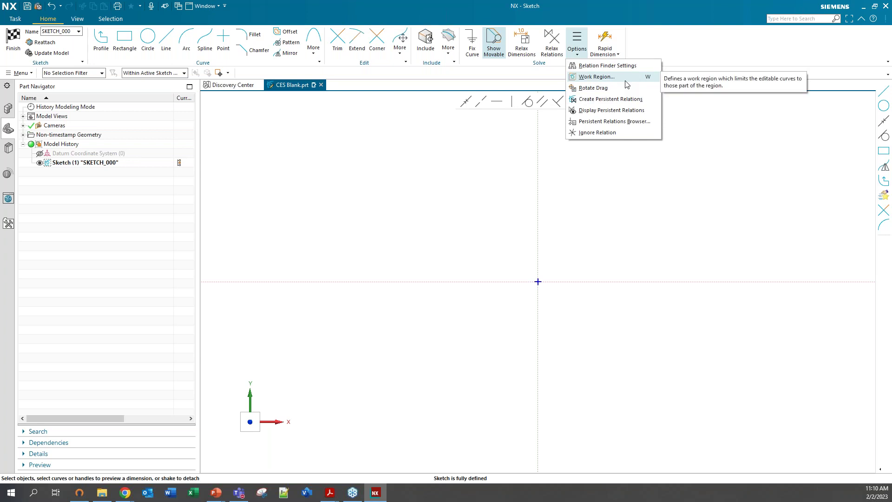
Draw a circle up-left of the origin and a smaller circle right of the Y axis.
{"action": "left_click", "coordinate": [456, 164]}
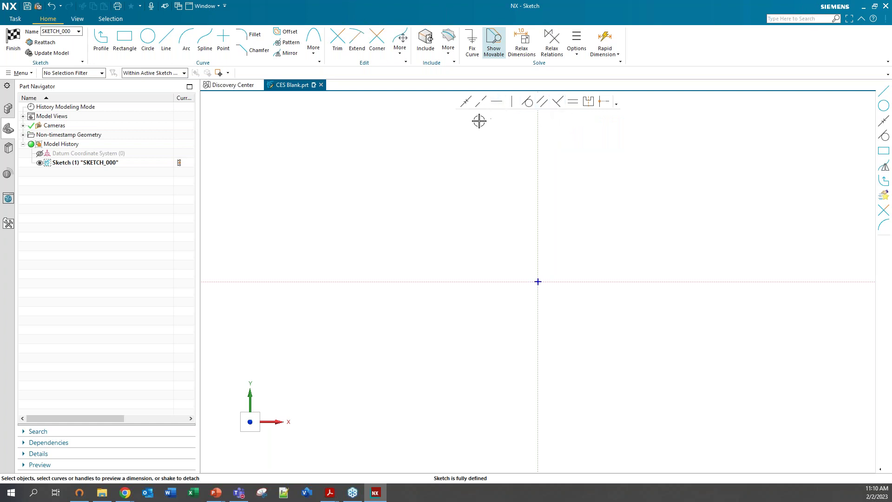
{"action": "left_click", "coordinate": [149, 43]}
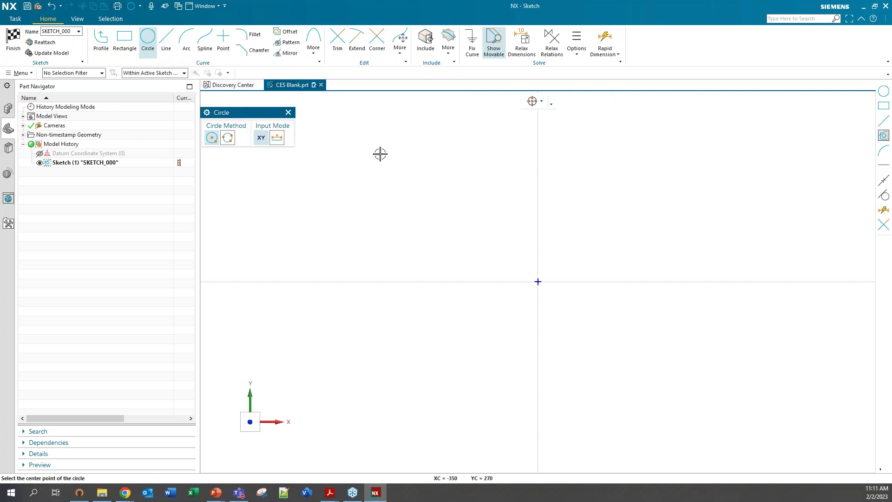
{"action": "left_click", "coordinate": [363, 179]}
{"action": "left_click", "coordinate": [383, 160]}
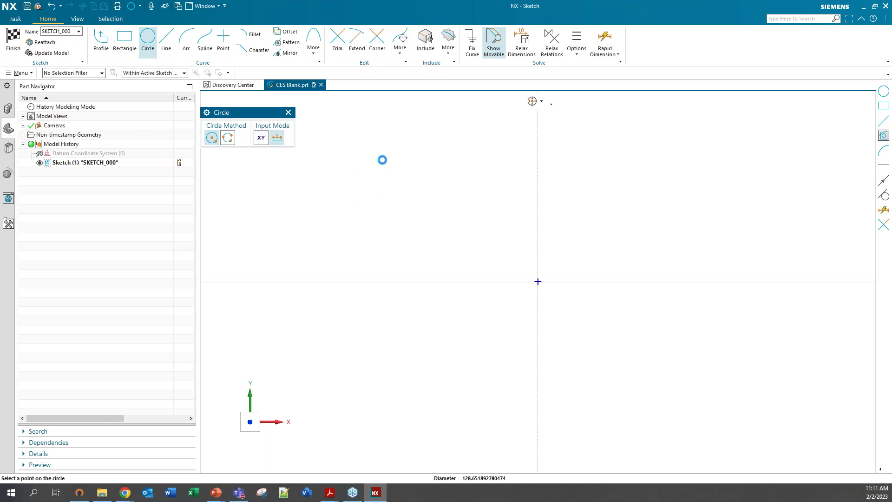
{"action": "left_click", "coordinate": [598, 188]}
{"action": "left_click", "coordinate": [623, 196]}
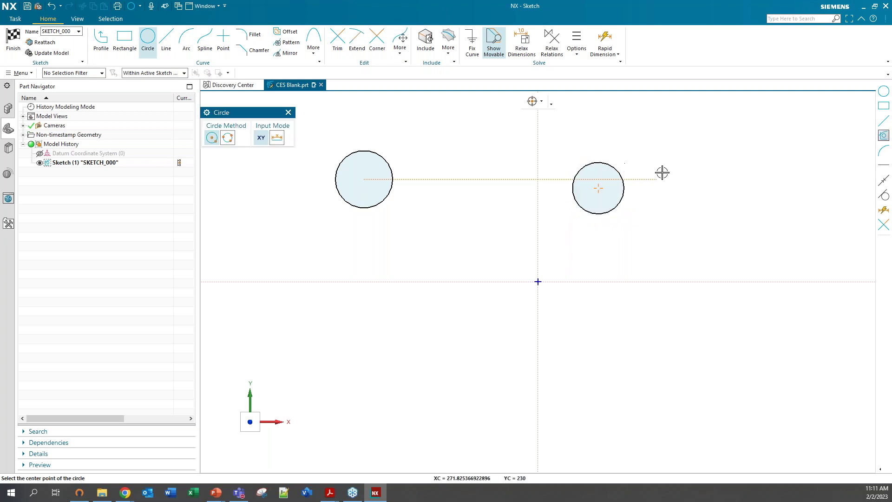
{"action": "key", "text": "Escape"}
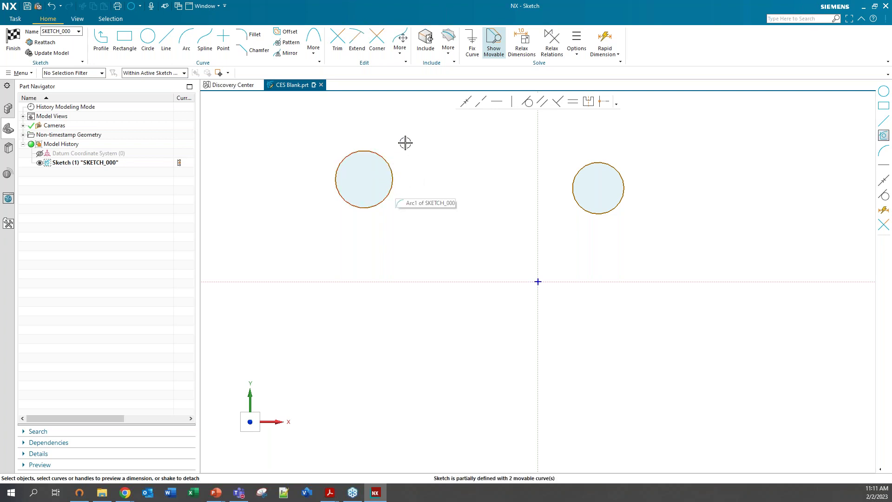
Nudge the left circle and give it a Ø180 diameter dimension.
{"action": "left_click_drag", "start_coordinate": [384, 154], "coordinate": [402, 151]}
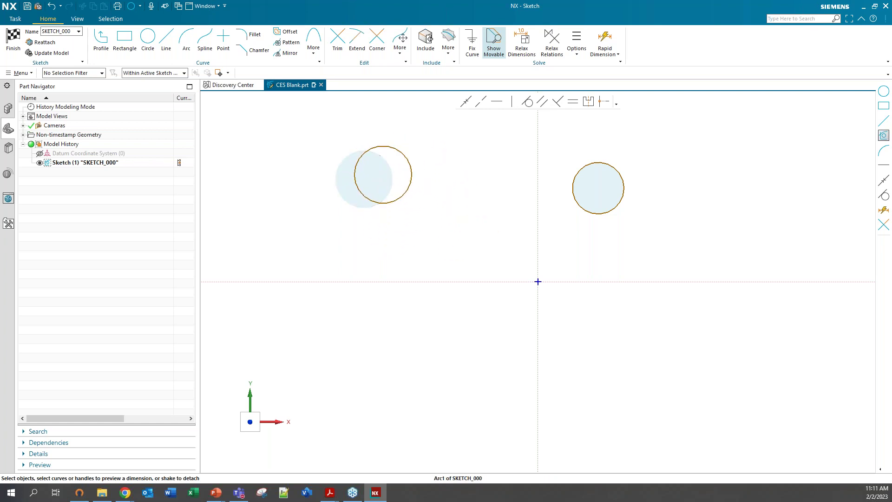
{"action": "left_click", "coordinate": [408, 157]}
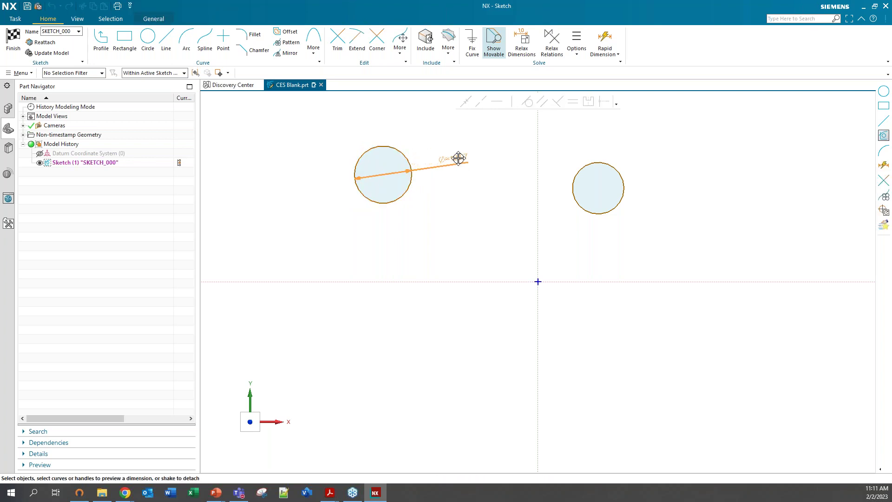
{"action": "left_click", "coordinate": [446, 172]}
{"action": "mouse_move", "coordinate": [412, 176]}
{"action": "left_mouse_down"}
{"action": "mouse_move", "coordinate": [446, 175]}
{"action": "mouse_move", "coordinate": [418, 182]}
{"action": "left_mouse_up"}
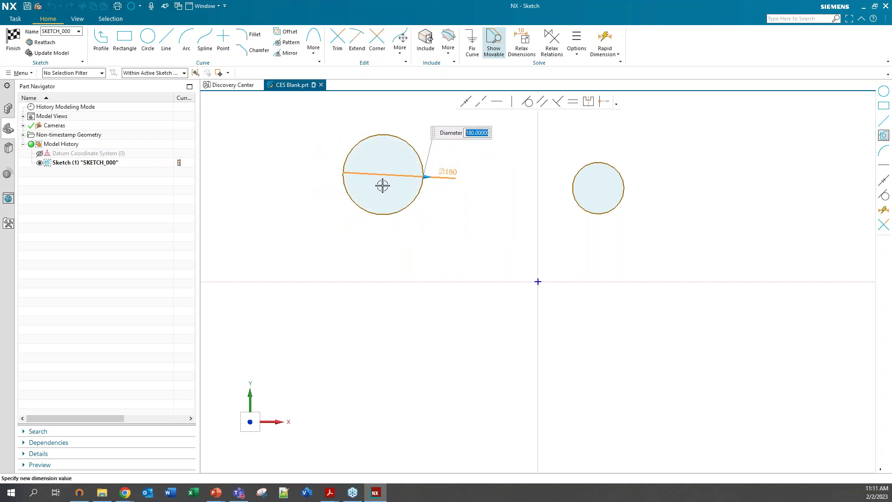
{"action": "key", "text": "Return"}
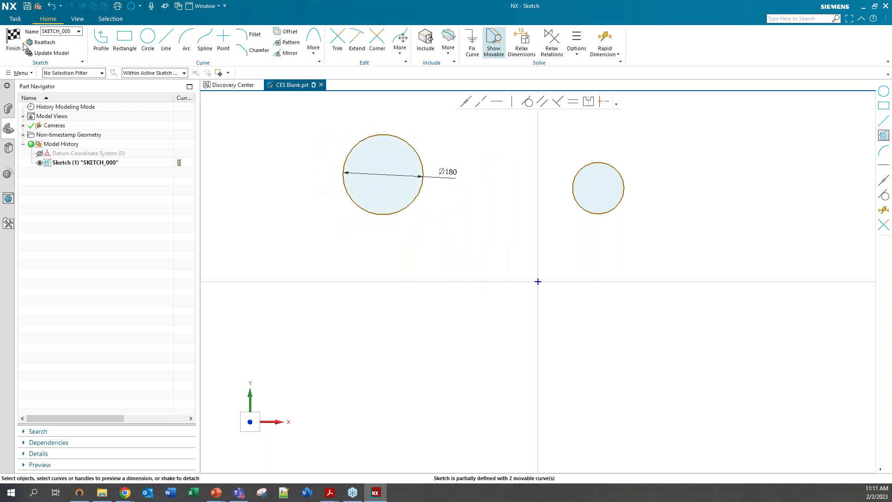
Undo the Ø180 dimension, then drag the right circle onto the left circle and back.
{"action": "left_click", "coordinate": [51, 6]}
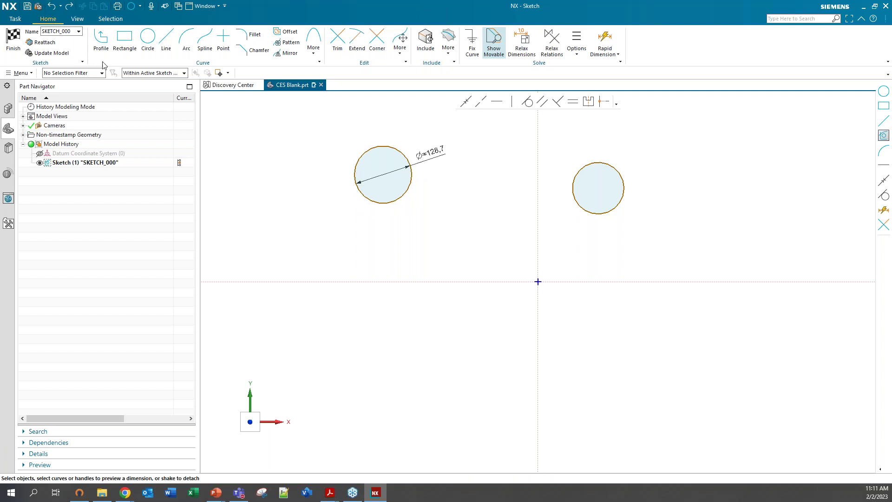
{"action": "left_click", "coordinate": [51, 6]}
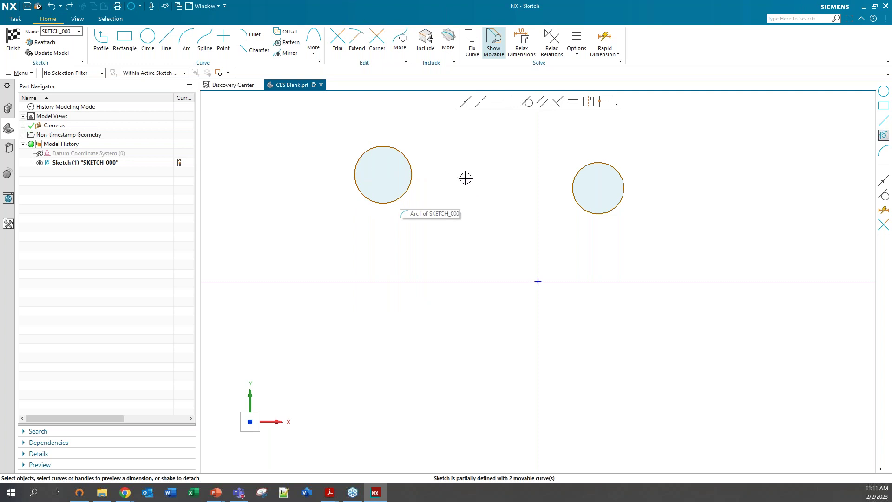
{"action": "left_click_drag", "start_coordinate": [602, 211], "coordinate": [420, 216]}
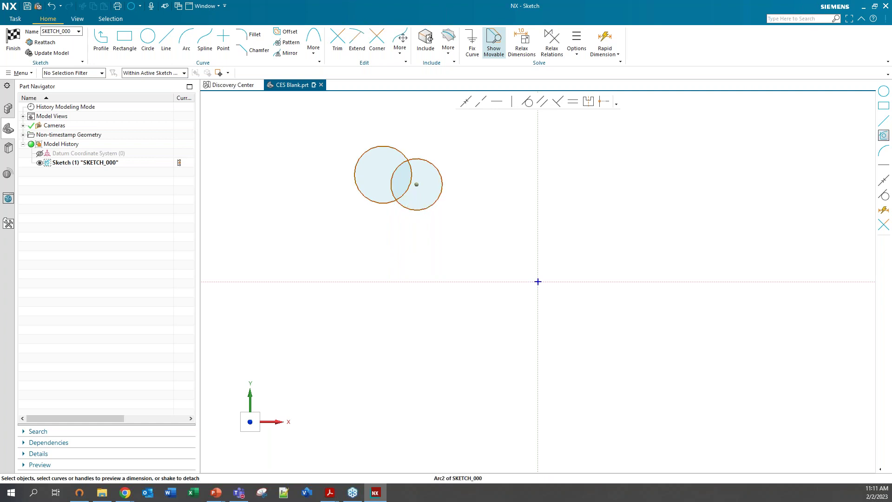
{"action": "left_click_drag", "start_coordinate": [419, 213], "coordinate": [624, 212]}
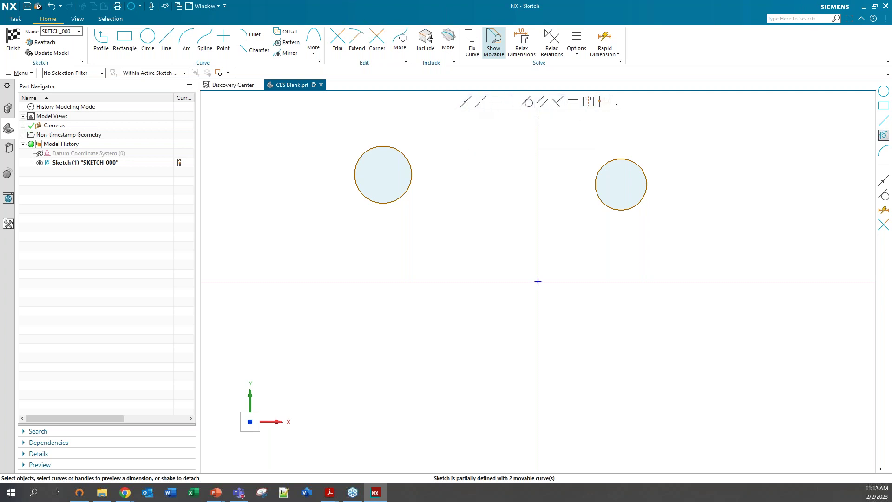
Start the Make Coincident constraint.
{"action": "left_click", "coordinate": [466, 103]}
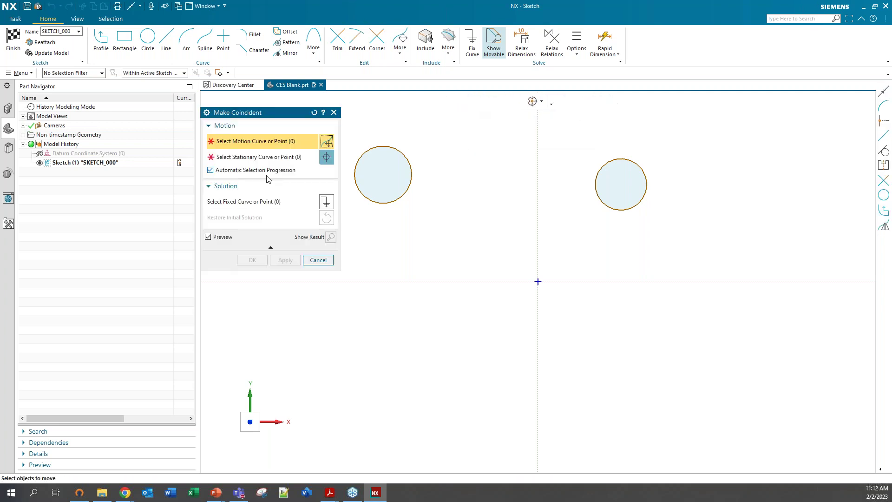
Cancel Make Coincident and move the left circle down and to the right.
{"action": "left_click", "coordinate": [318, 260]}
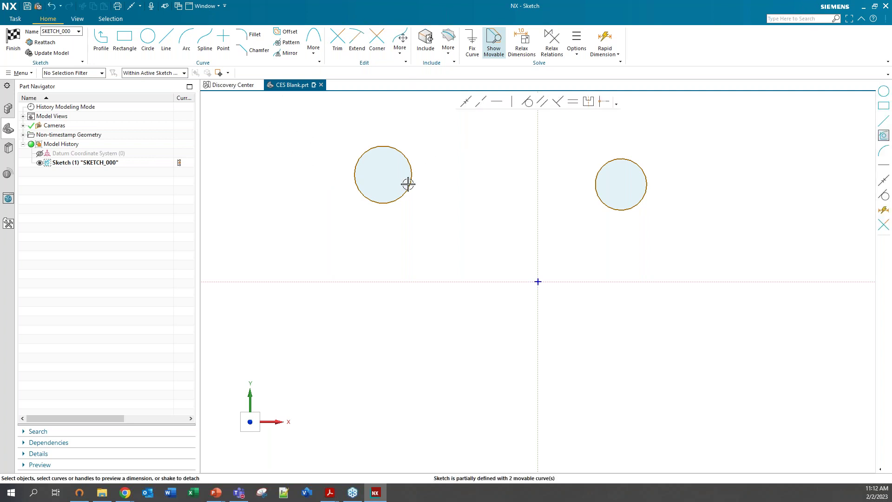
{"action": "mouse_move", "coordinate": [408, 182]}
{"action": "left_mouse_down"}
{"action": "mouse_move", "coordinate": [428, 197]}
{"action": "mouse_move", "coordinate": [441, 180]}
{"action": "left_mouse_up"}
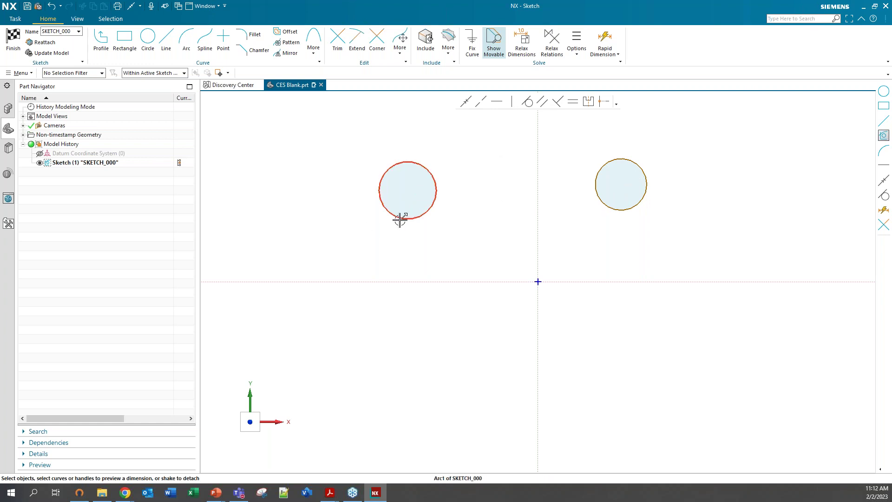
Drop the left circle below the right one, then test and undo Make Horizontal on both centres.
{"action": "left_click_drag", "start_coordinate": [411, 224], "coordinate": [405, 238]}
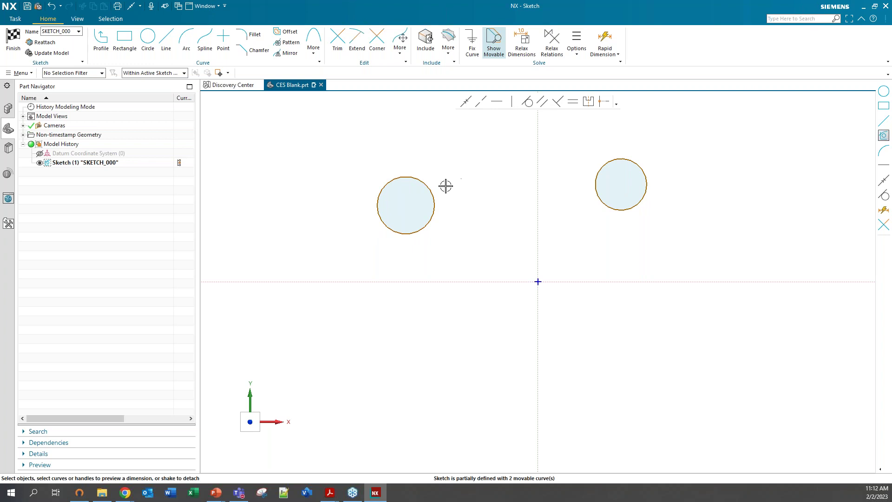
{"action": "left_click", "coordinate": [405, 204]}
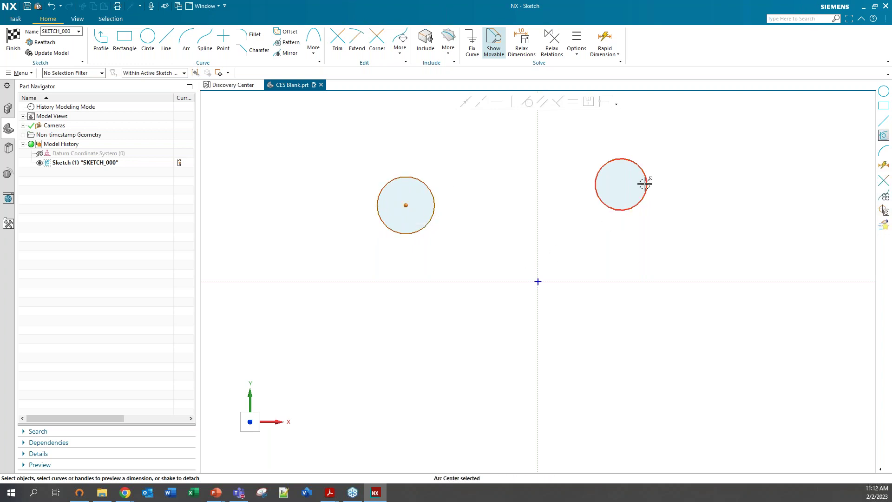
{"action": "left_click", "coordinate": [621, 185]}
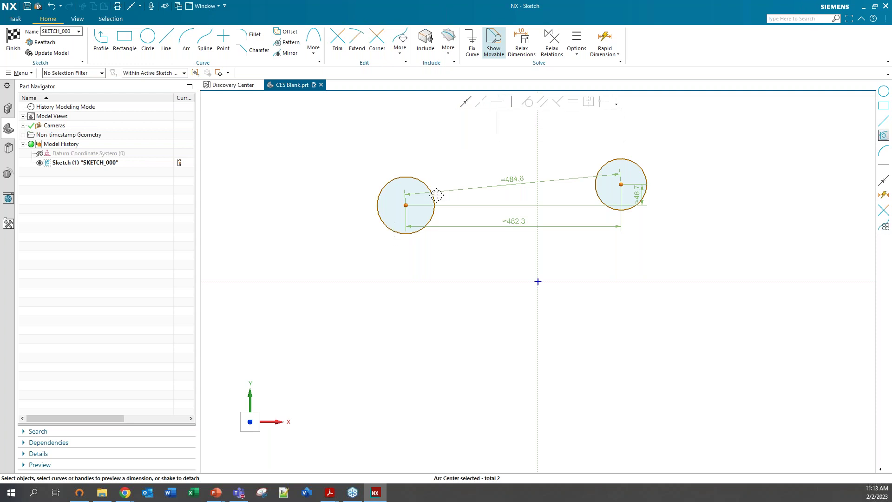
{"action": "left_click", "coordinate": [497, 101]}
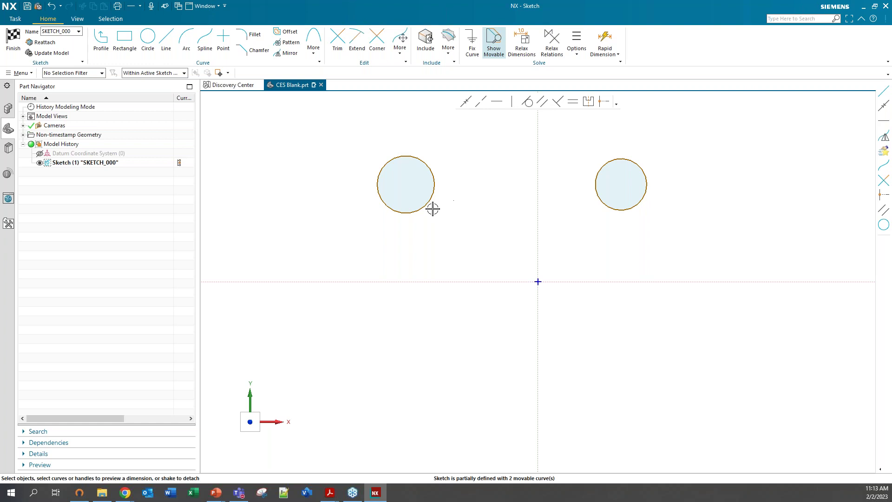
{"action": "left_click", "coordinate": [51, 6]}
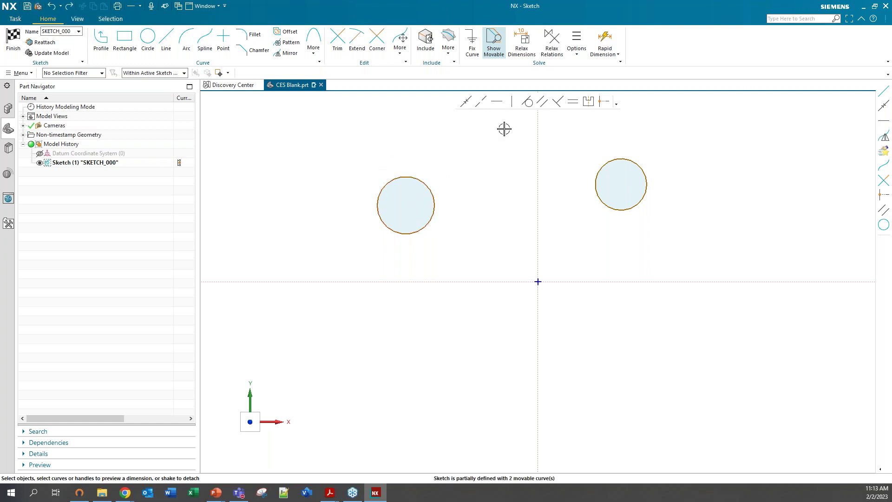
{"action": "left_click", "coordinate": [496, 102]}
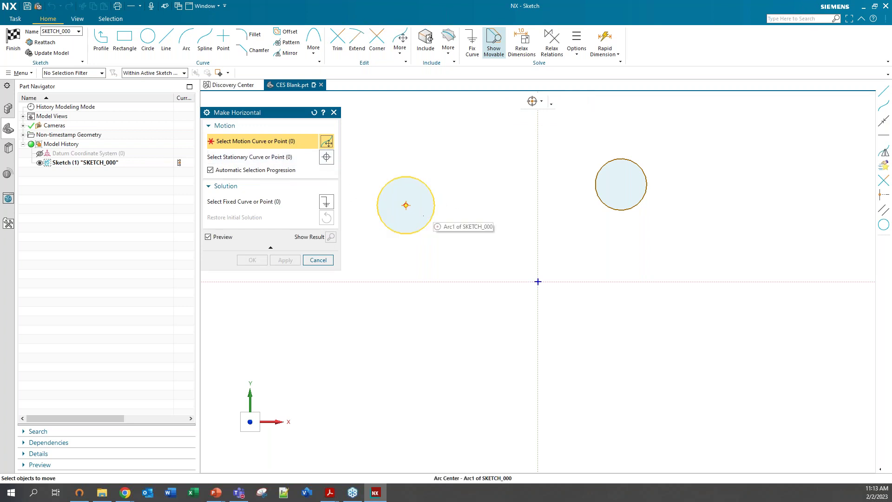
Level the left circle's centre with the right circle's centre, keeping the right centre fixed.
{"action": "left_click", "coordinate": [405, 205]}
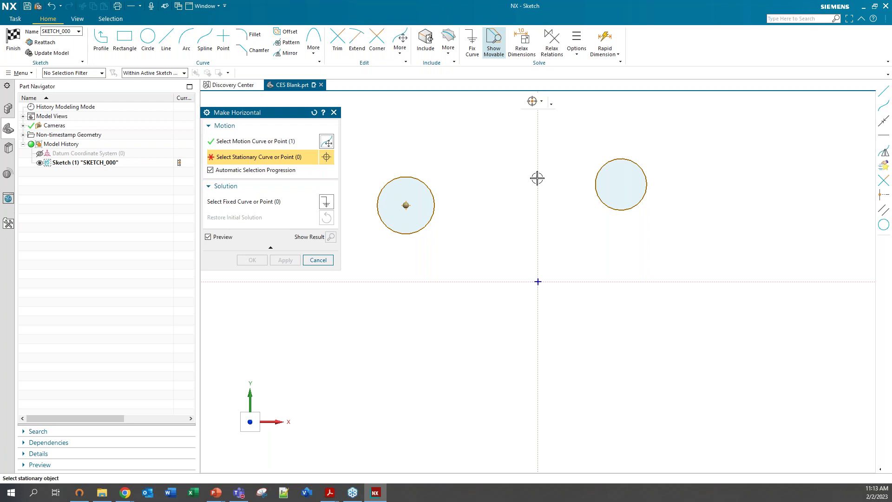
{"action": "left_click", "coordinate": [621, 185]}
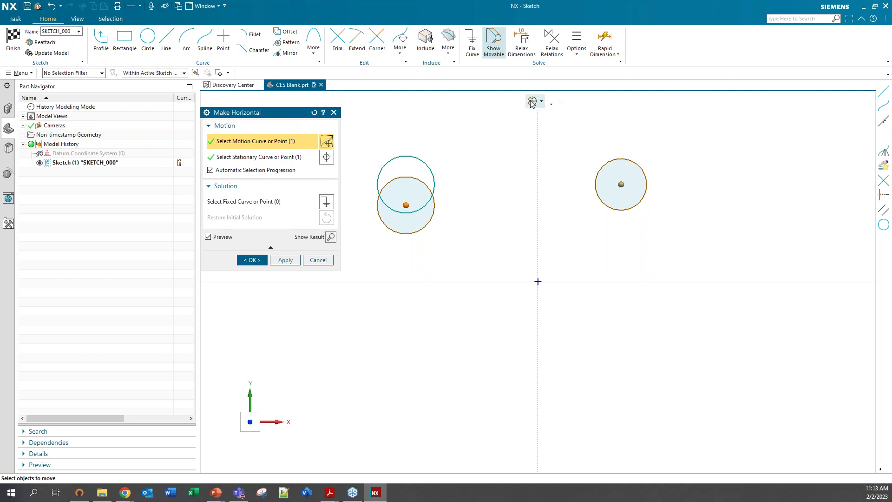
{"action": "left_click", "coordinate": [251, 259]}
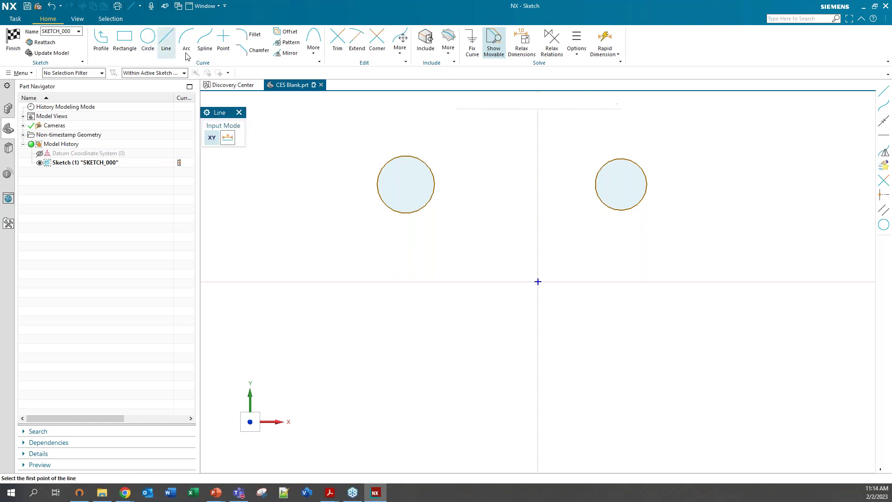
Draw lines tangent to the tops and bottoms of both circles, then exit the Line tool.
{"action": "left_click", "coordinate": [390, 159]}
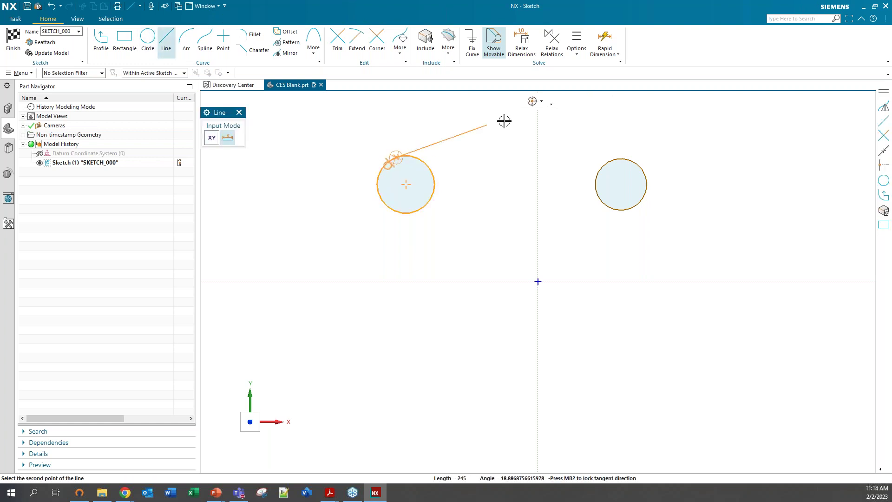
{"action": "left_click", "coordinate": [627, 159]}
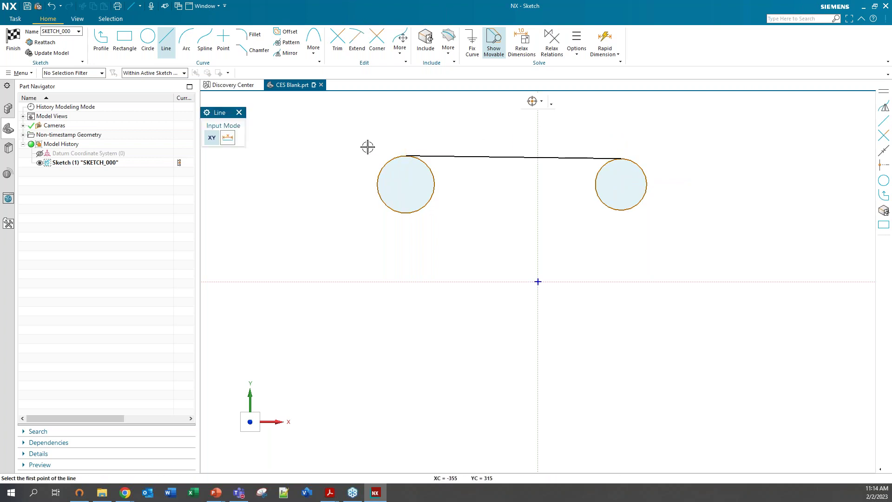
{"action": "left_click", "coordinate": [393, 212]}
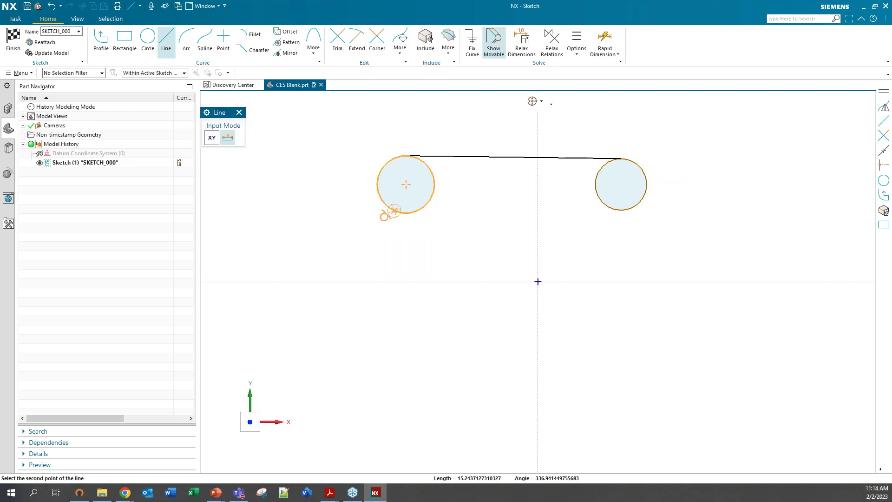
{"action": "left_click", "coordinate": [630, 211]}
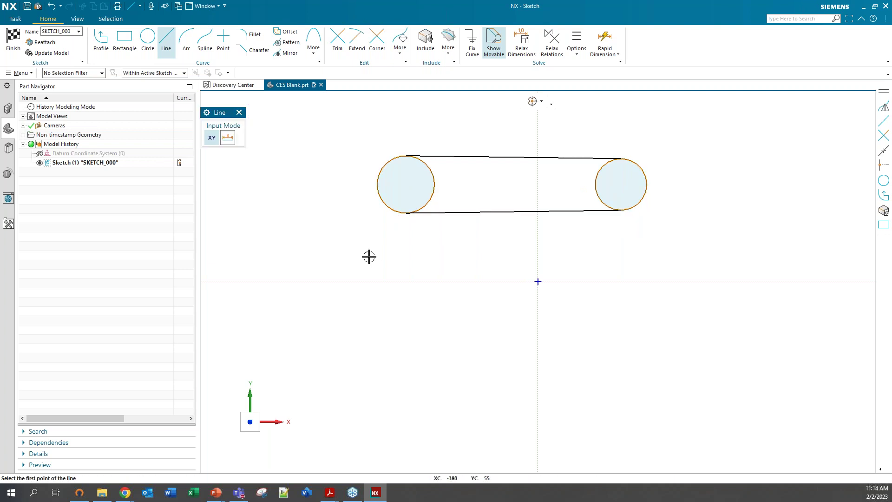
{"action": "key", "text": "Escape"}
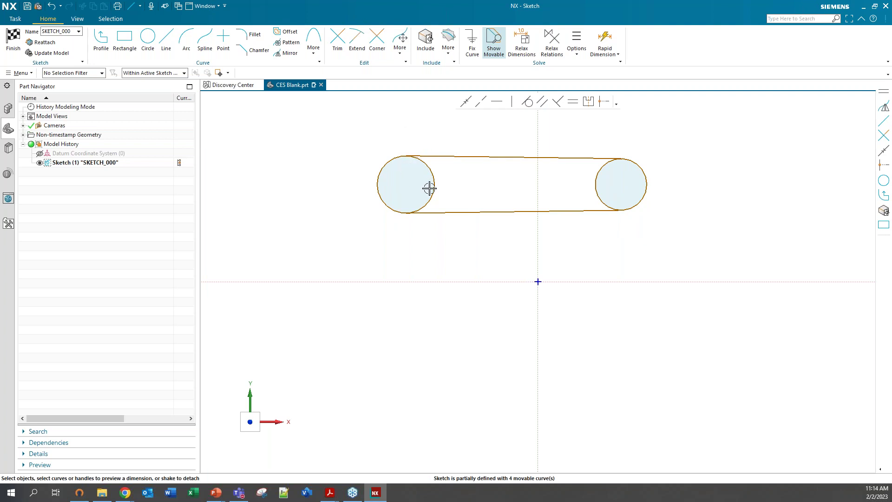
Apply an Equal constraint between the left and right slot circles.
{"action": "left_click", "coordinate": [433, 175]}
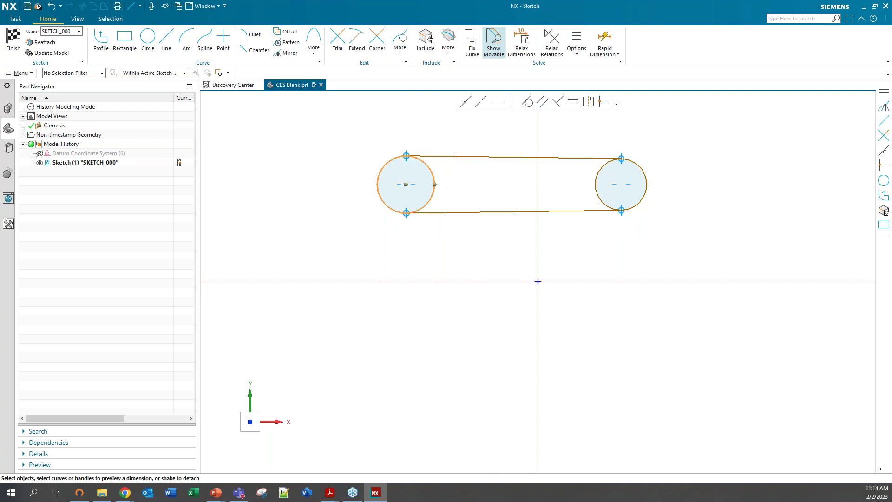
{"action": "left_click", "coordinate": [599, 181]}
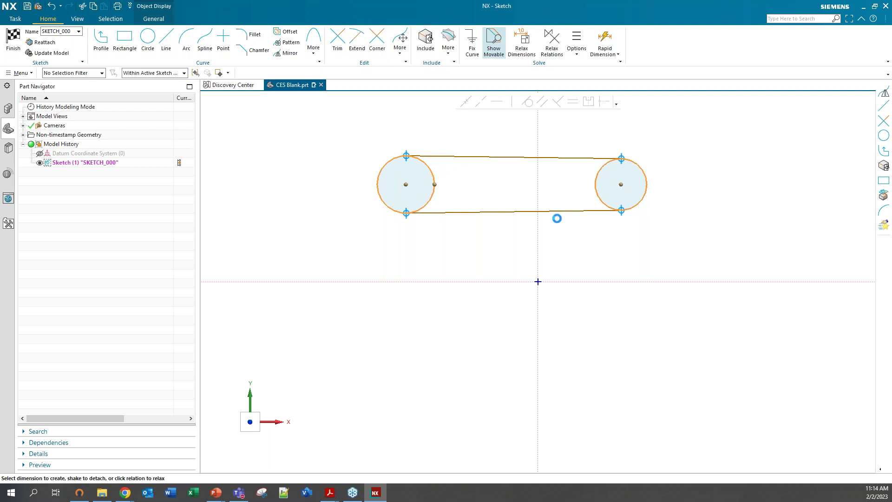
{"action": "left_click", "coordinate": [574, 105]}
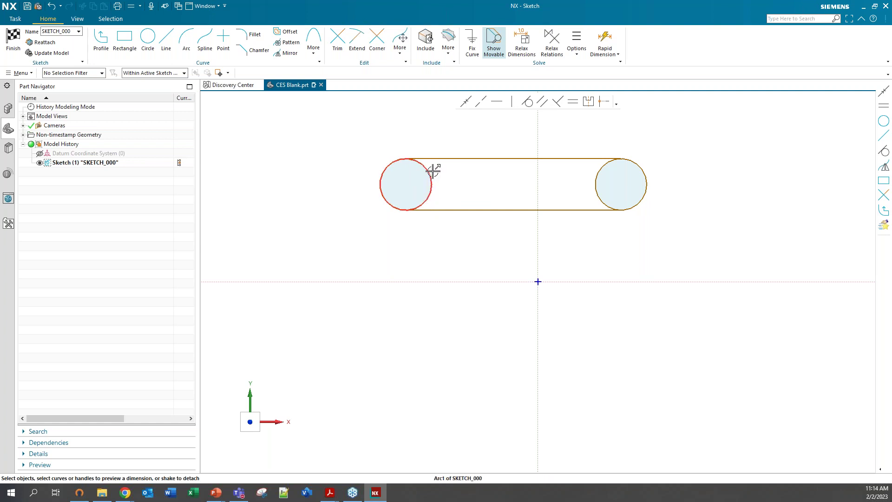
{"action": "left_click", "coordinate": [409, 184]}
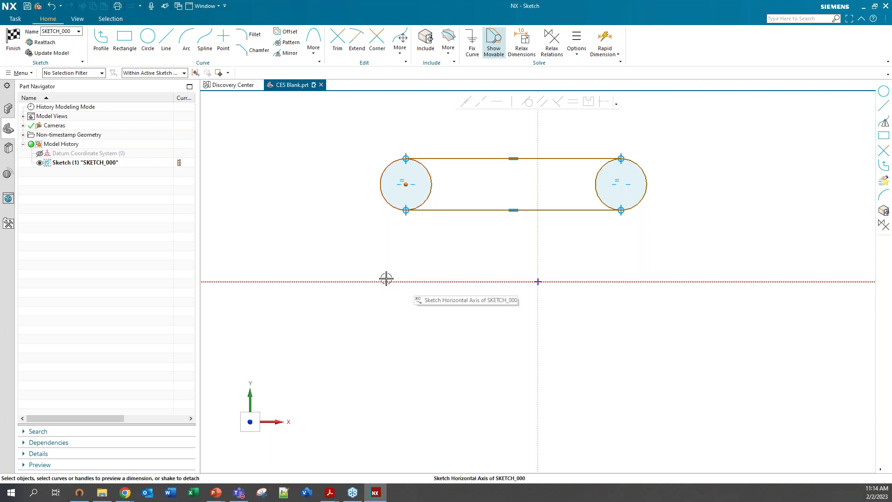
{"action": "left_click", "coordinate": [409, 281]}
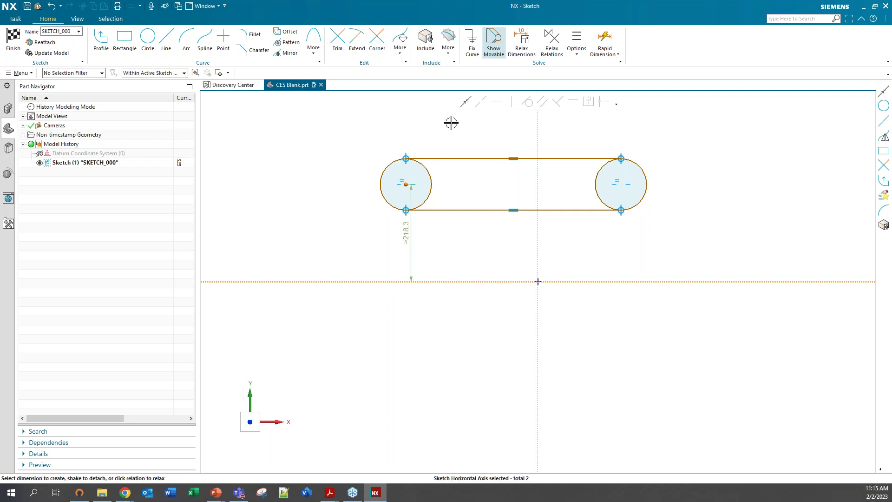
{"action": "left_click", "coordinate": [466, 102]}
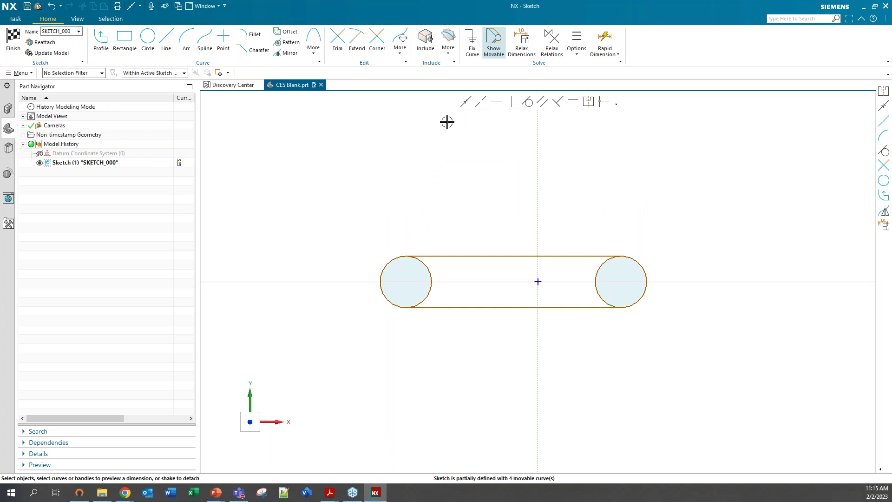
Open and cancel the coincident and symmetric move tools without applying them.
{"action": "left_click", "coordinate": [463, 105]}
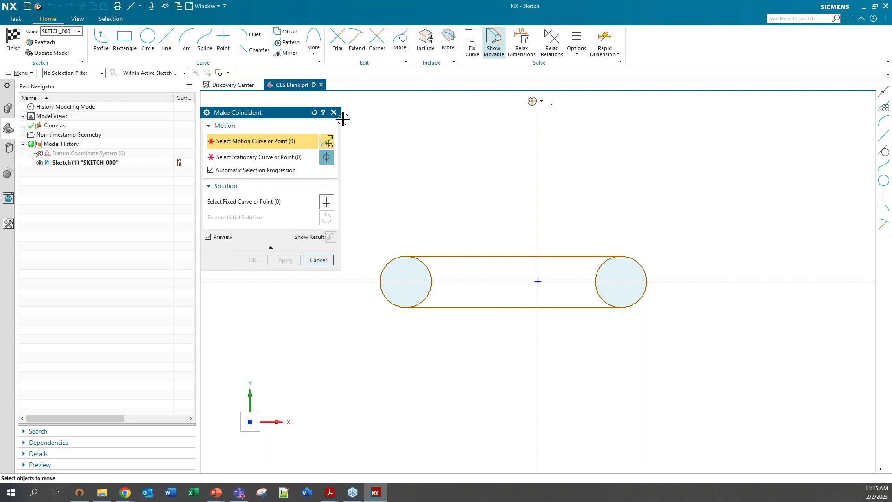
{"action": "left_click", "coordinate": [335, 113]}
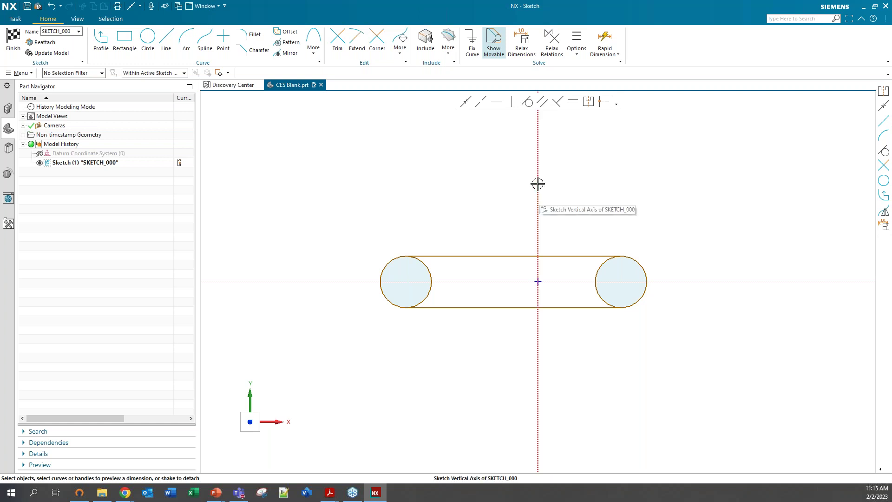
{"action": "left_click", "coordinate": [590, 101]}
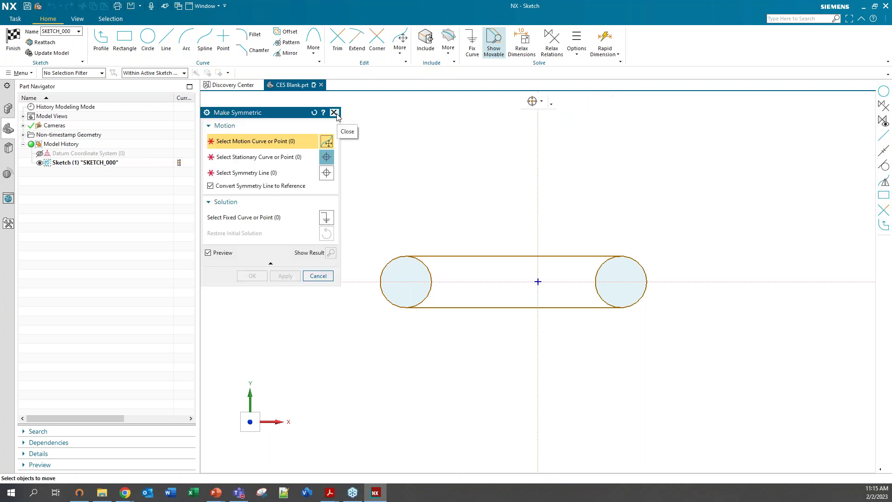
{"action": "left_click", "coordinate": [334, 113]}
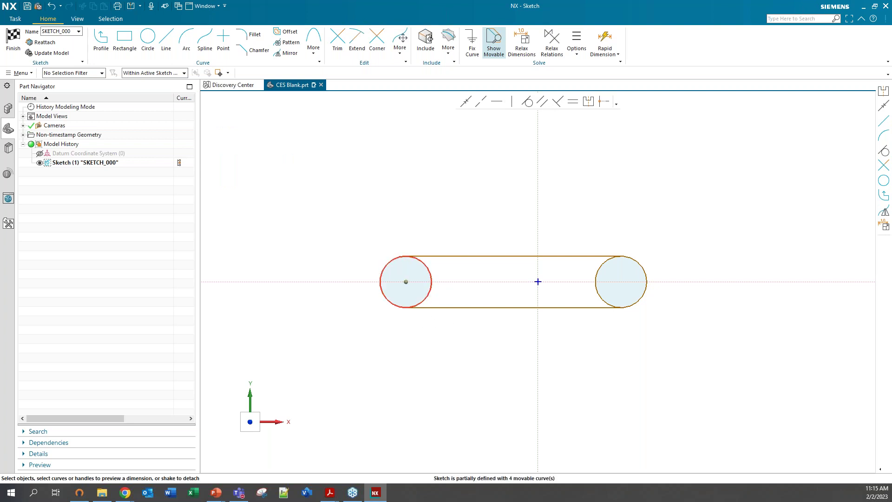
Constrain both arc centres symmetric about the vertical sketch axis and drag the slot to test it.
{"action": "left_click", "coordinate": [406, 282]}
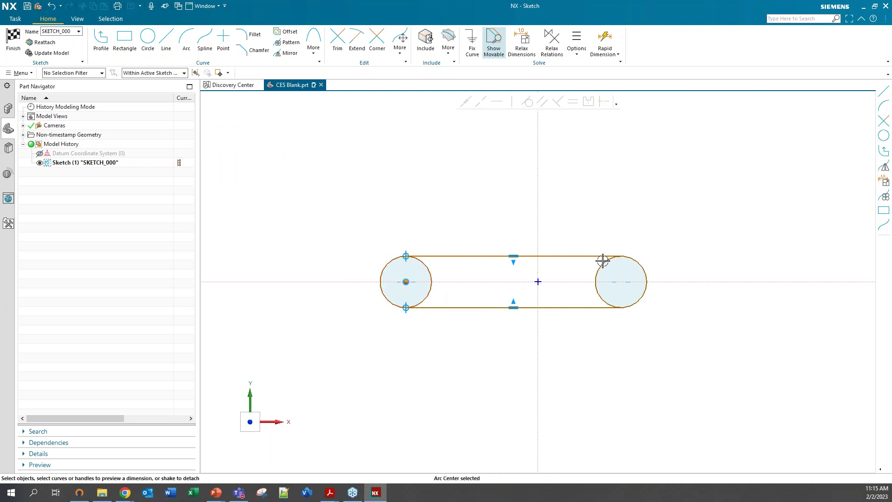
{"action": "left_click", "coordinate": [621, 282]}
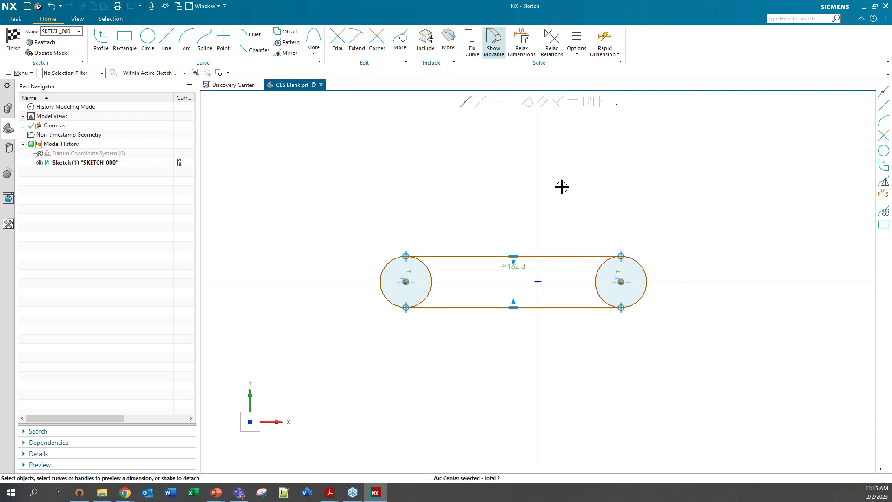
{"action": "left_click", "coordinate": [539, 195]}
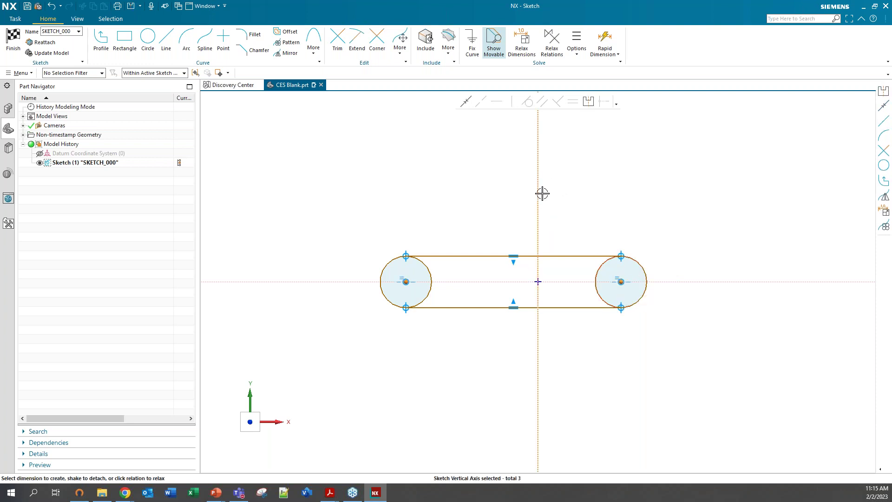
{"action": "left_click", "coordinate": [589, 101]}
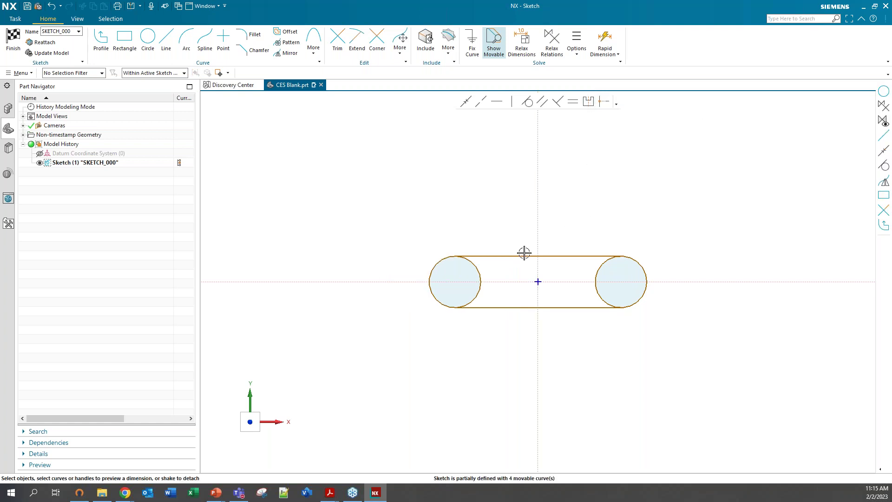
{"action": "mouse_move", "coordinate": [459, 277]}
{"action": "left_mouse_down"}
{"action": "mouse_move", "coordinate": [431, 276]}
{"action": "mouse_move", "coordinate": [534, 279]}
{"action": "mouse_move", "coordinate": [443, 276]}
{"action": "mouse_move", "coordinate": [491, 266]}
{"action": "mouse_move", "coordinate": [464, 269]}
{"action": "mouse_move", "coordinate": [466, 284]}
{"action": "left_mouse_up"}
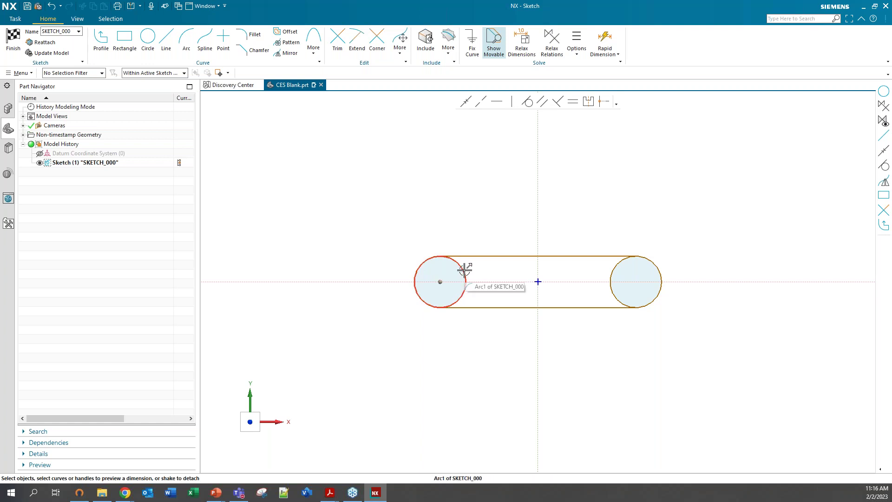
Dimension the two arc centres 400 apart horizontally, accepting to scale the whole sketch.
{"action": "left_click", "coordinate": [440, 281]}
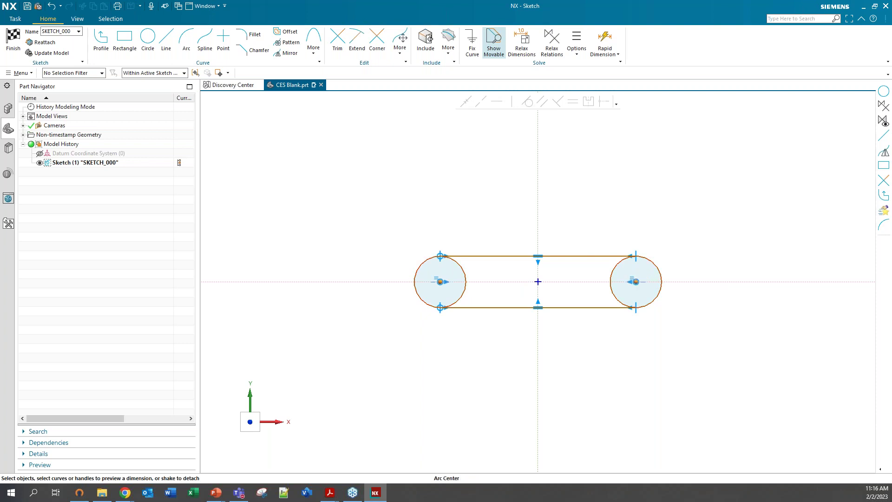
{"action": "left_click", "coordinate": [636, 282]}
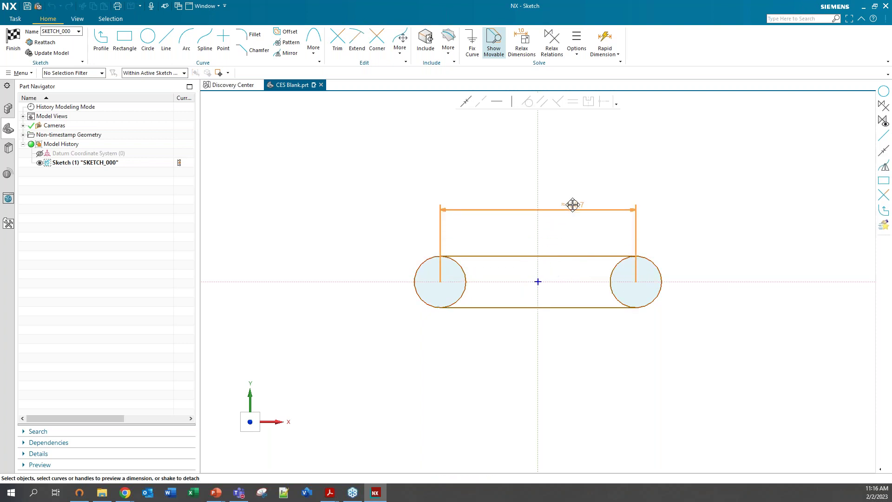
{"action": "left_click", "coordinate": [572, 205]}
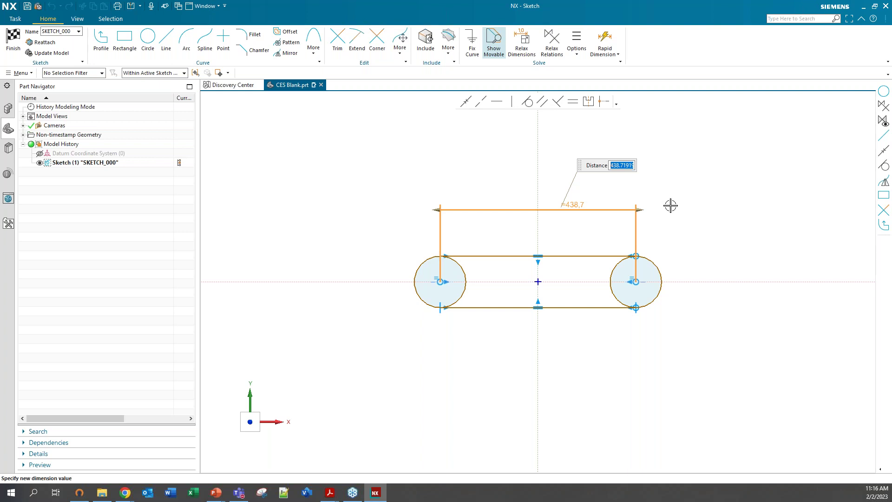
{"action": "type", "text": "400"}
{"action": "key", "text": "Return"}
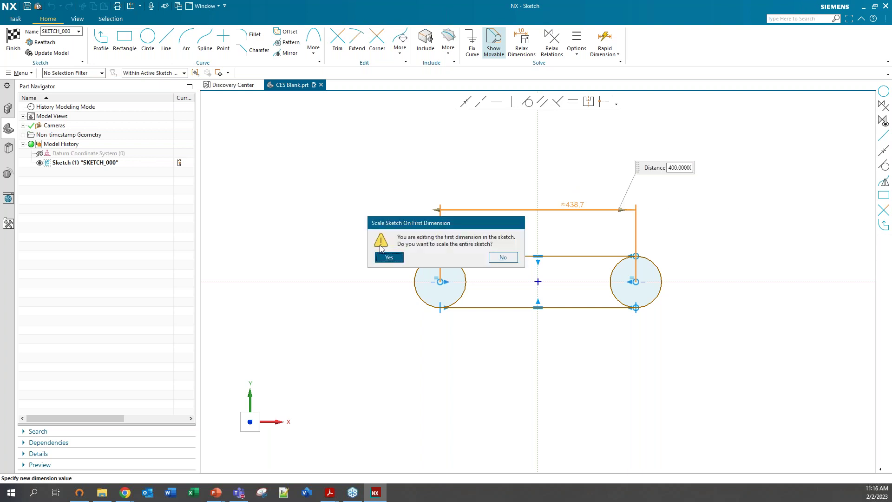
{"action": "left_click", "coordinate": [386, 257]}
{"action": "left_click", "coordinate": [395, 258]}
{"action": "left_click", "coordinate": [397, 258]}
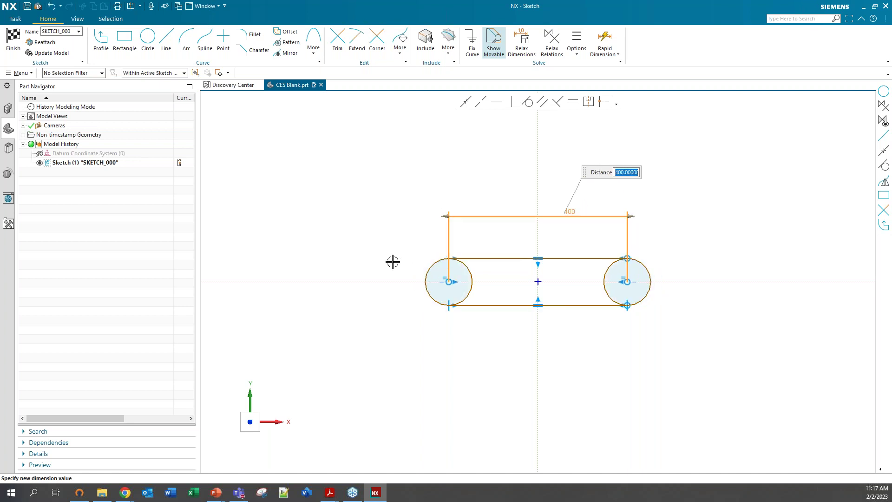
{"action": "key", "text": "Return"}
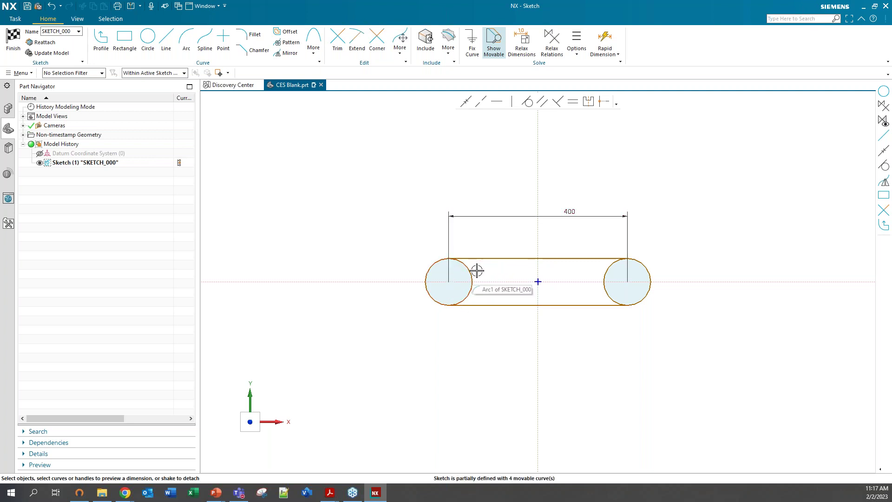
Add a Ø110 diameter dimension to the right end circle.
{"action": "left_click", "coordinate": [650, 277]}
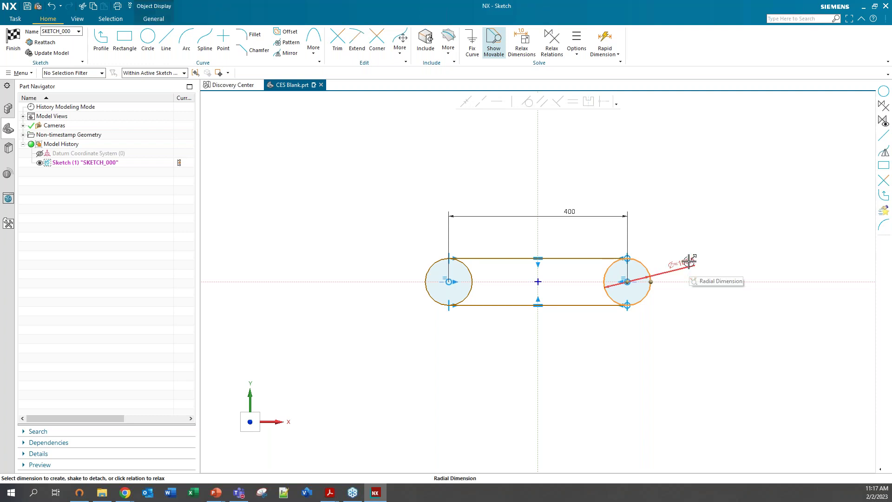
{"action": "left_click", "coordinate": [690, 262]}
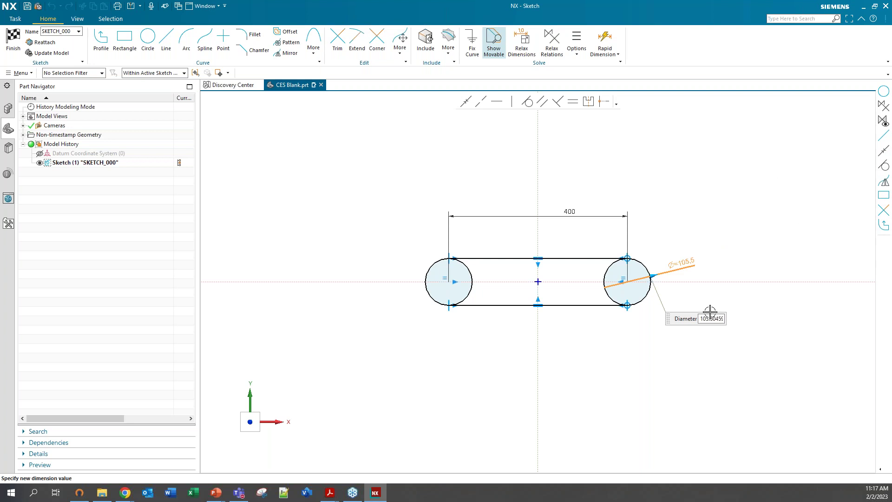
{"action": "type", "text": "110"}
{"action": "key", "text": "Return"}
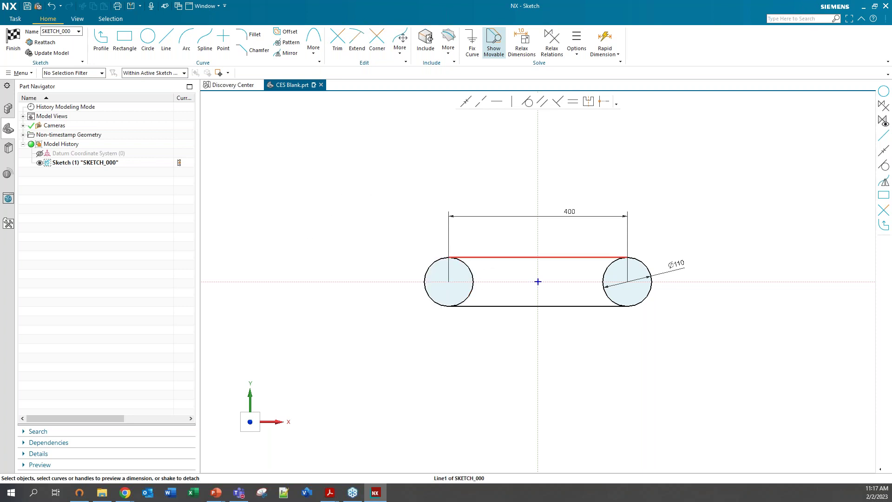
{"action": "left_click", "coordinate": [29, 75]}
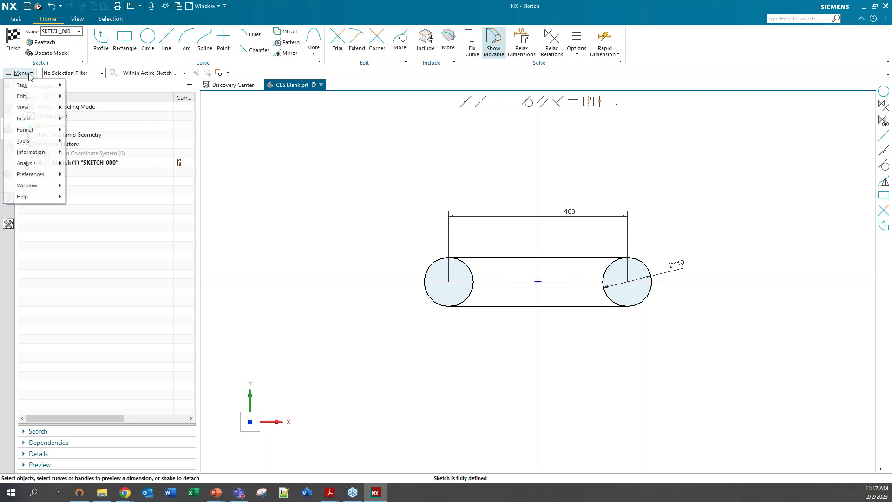
{"action": "left_click", "coordinate": [31, 73]}
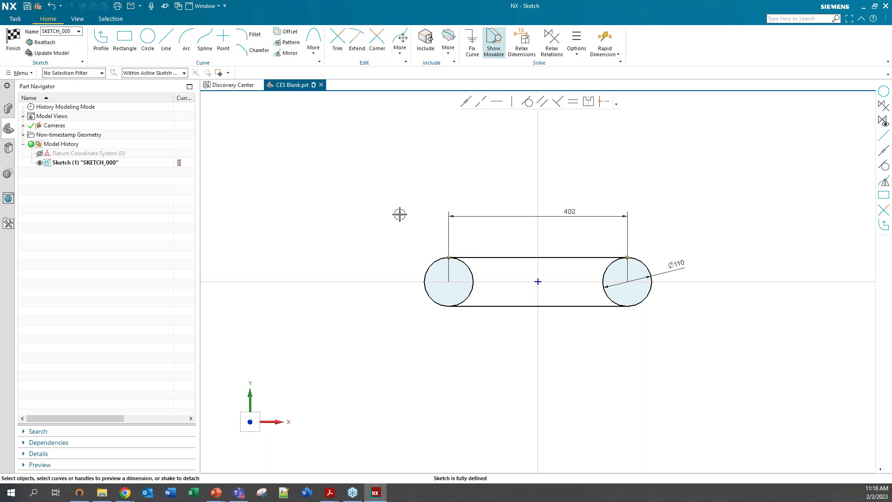
{"action": "left_click", "coordinate": [31, 73]}
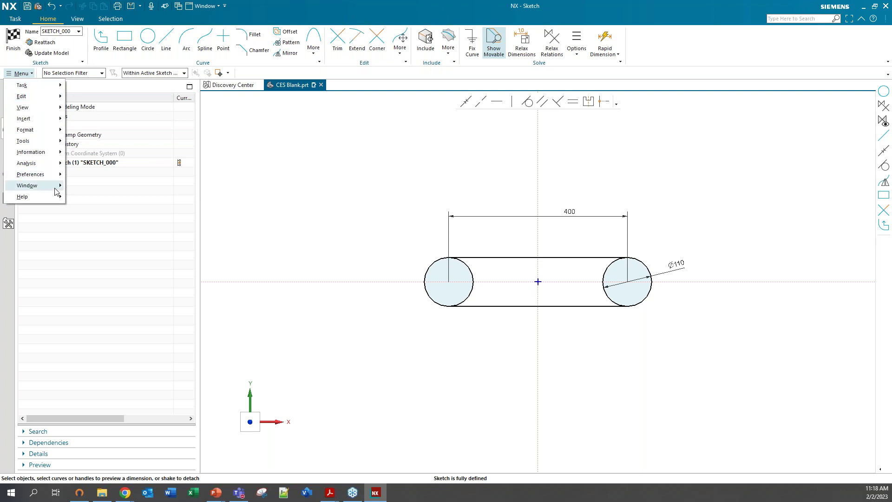
{"action": "mouse_move", "coordinate": [57, 176]}
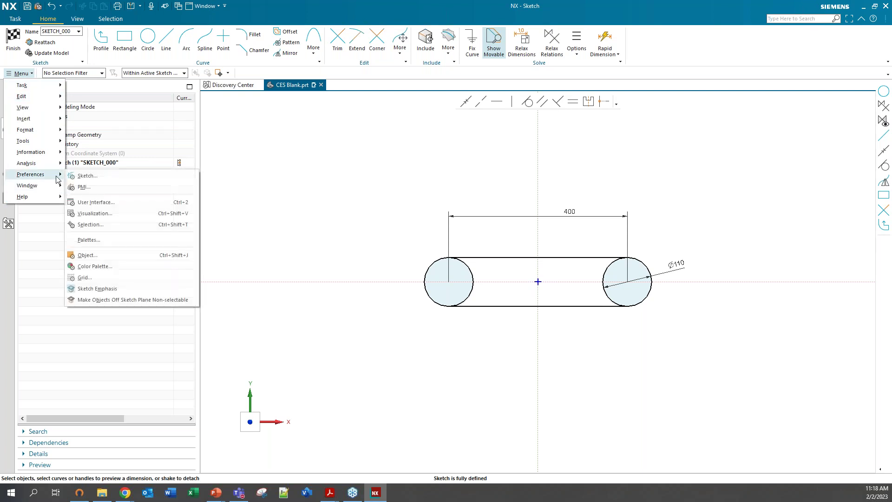
{"action": "left_click", "coordinate": [107, 178]}
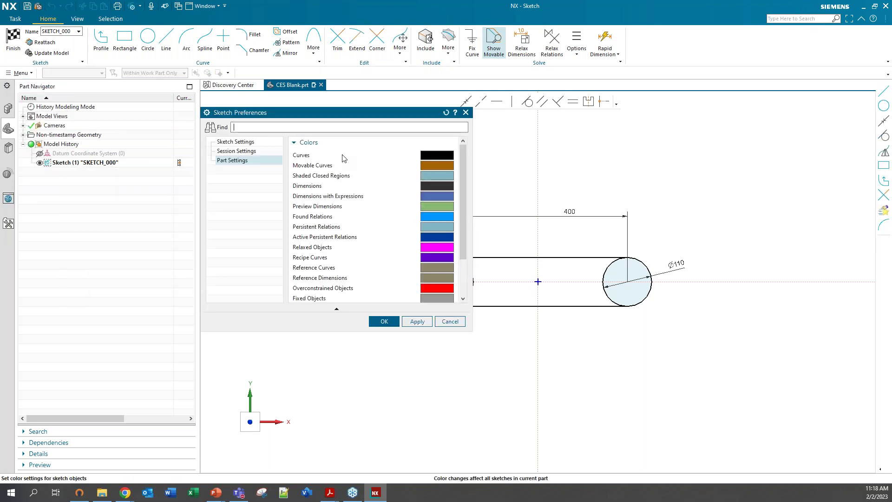
{"action": "scroll", "coordinate": [356, 224], "scroll_direction": "down", "scroll_amount": 2}
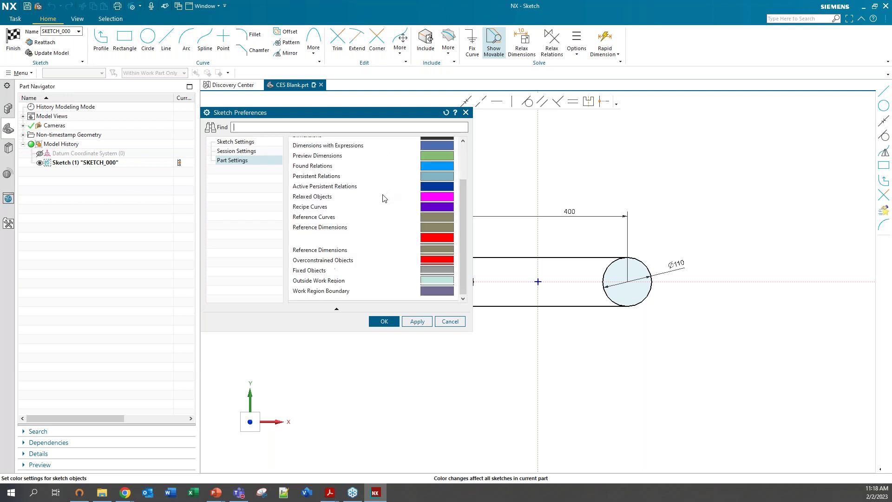
{"action": "scroll", "coordinate": [356, 225], "scroll_direction": "up", "scroll_amount": 1}
{"action": "scroll", "coordinate": [356, 225], "scroll_direction": "up", "scroll_amount": 1}
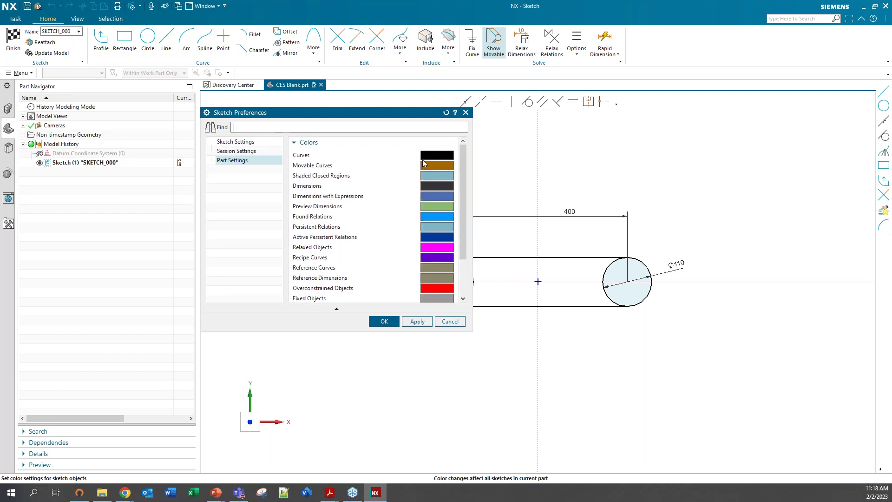
{"action": "scroll", "coordinate": [344, 180], "scroll_direction": "down", "scroll_amount": 2}
{"action": "scroll", "coordinate": [344, 209], "scroll_direction": "up", "scroll_amount": 2}
{"action": "scroll", "coordinate": [376, 206], "scroll_direction": "down", "scroll_amount": 2}
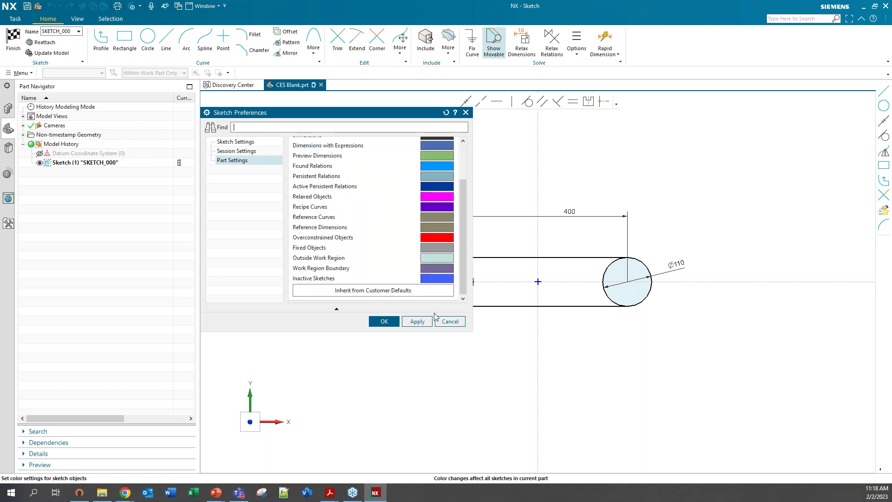
{"action": "left_click", "coordinate": [450, 321]}
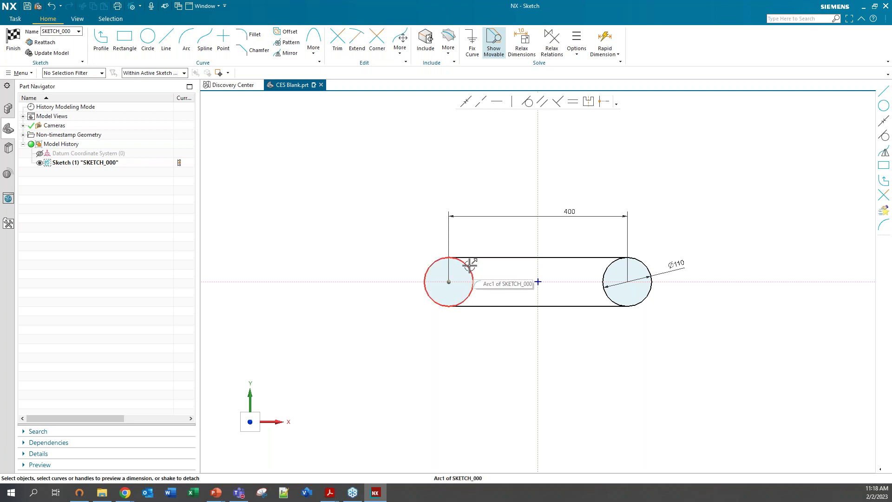
Dimension the left circle's diameter, try 150, then undo back to Ø110.
{"action": "left_click", "coordinate": [469, 265]}
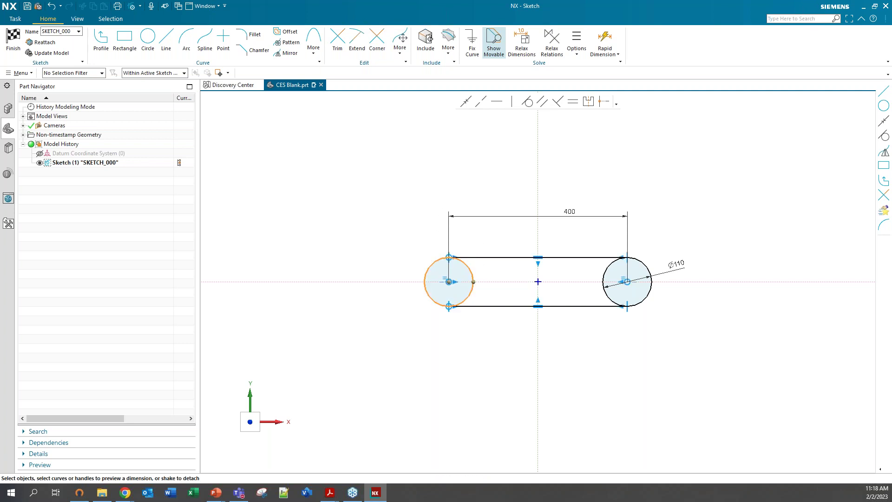
{"action": "left_click_drag", "start_coordinate": [473, 235], "coordinate": [367, 239]}
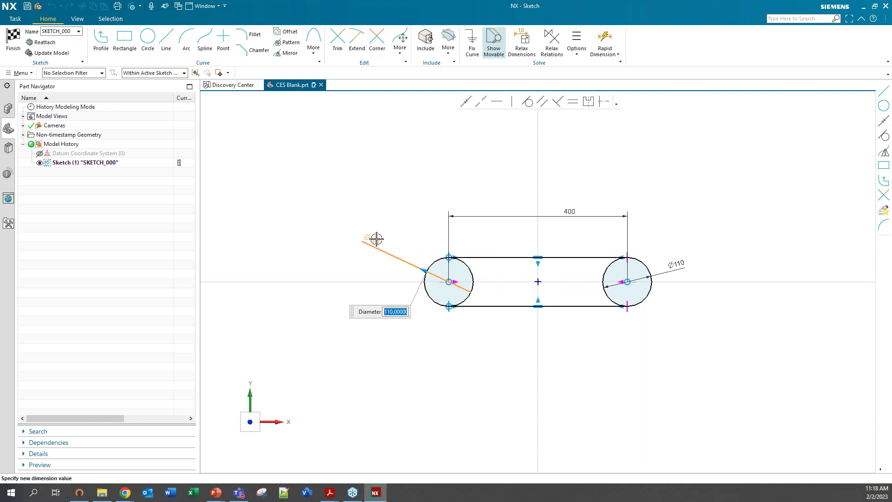
{"action": "type", "text": "150"}
{"action": "key", "text": "Return"}
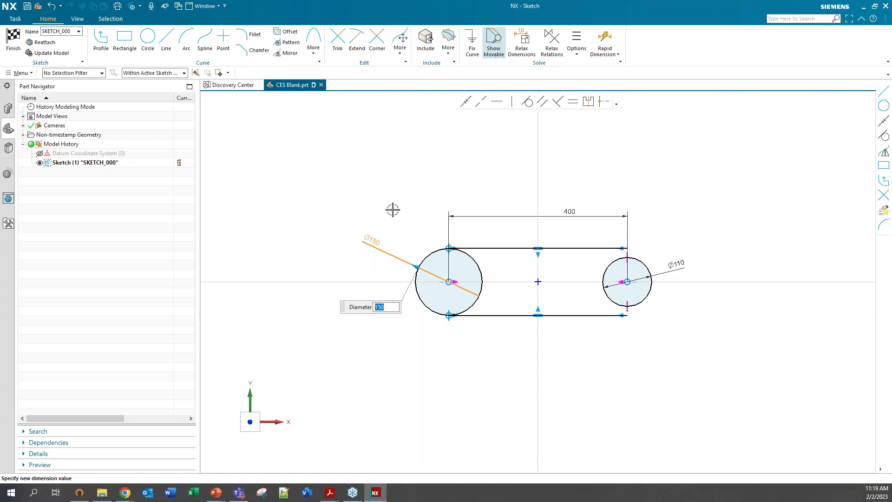
{"action": "key", "text": "Return"}
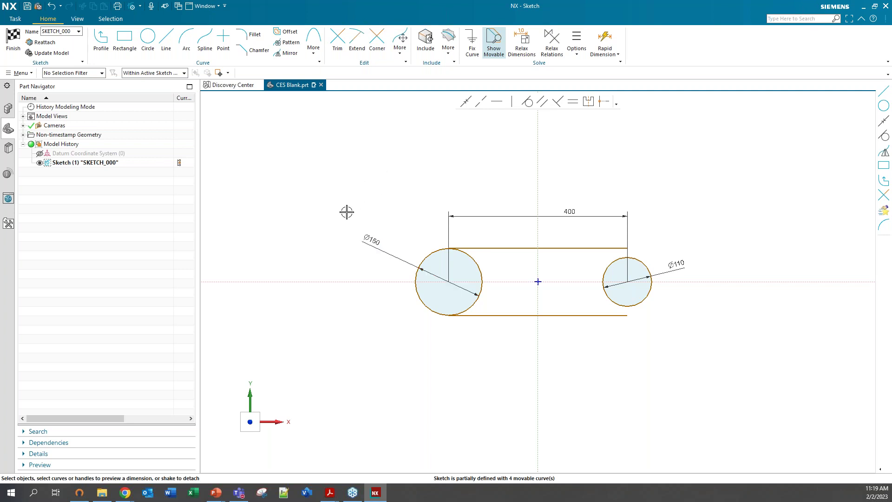
{"action": "left_click", "coordinate": [54, 7]}
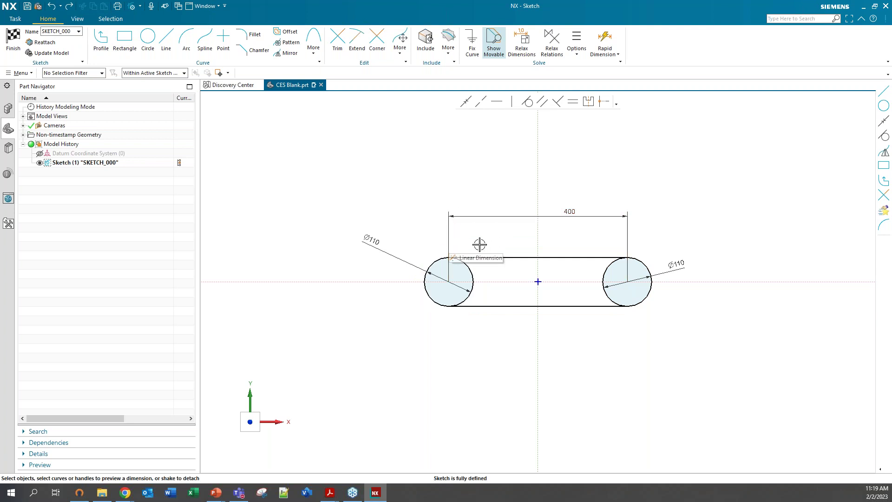
Raise the 400 dimension, drag-test and undo the left circle, then finish the sketch.
{"action": "left_click_drag", "start_coordinate": [572, 212], "coordinate": [577, 199]}
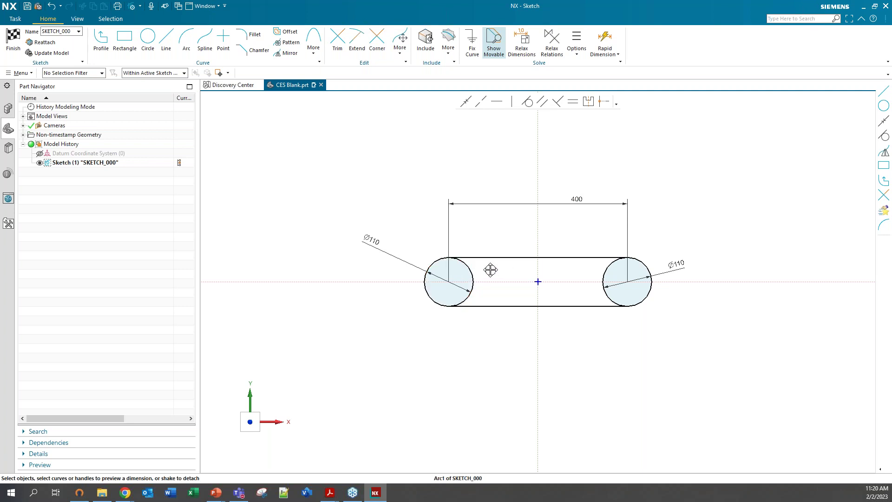
{"action": "left_click_drag", "start_coordinate": [488, 269], "coordinate": [431, 215]}
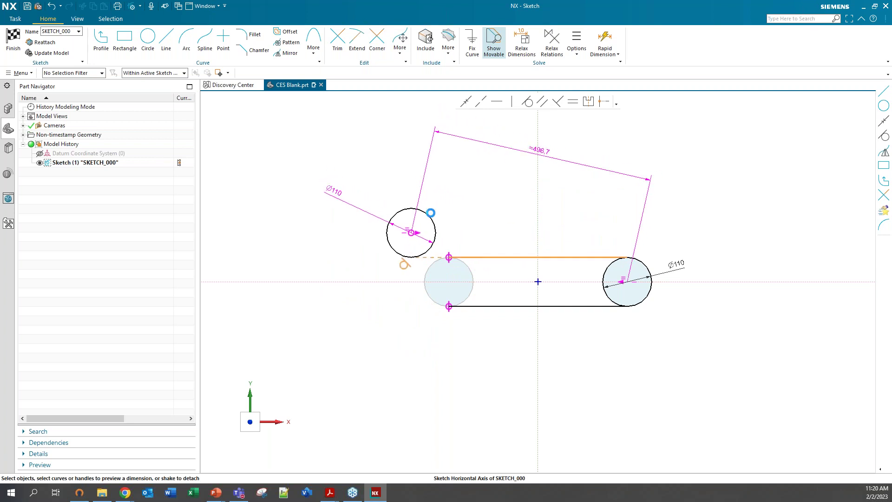
{"action": "left_click", "coordinate": [51, 6]}
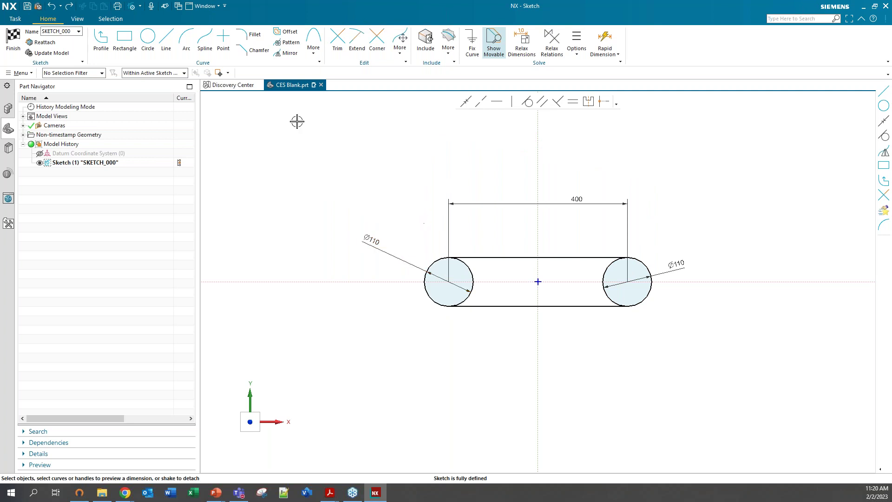
{"action": "left_click", "coordinate": [13, 38]}
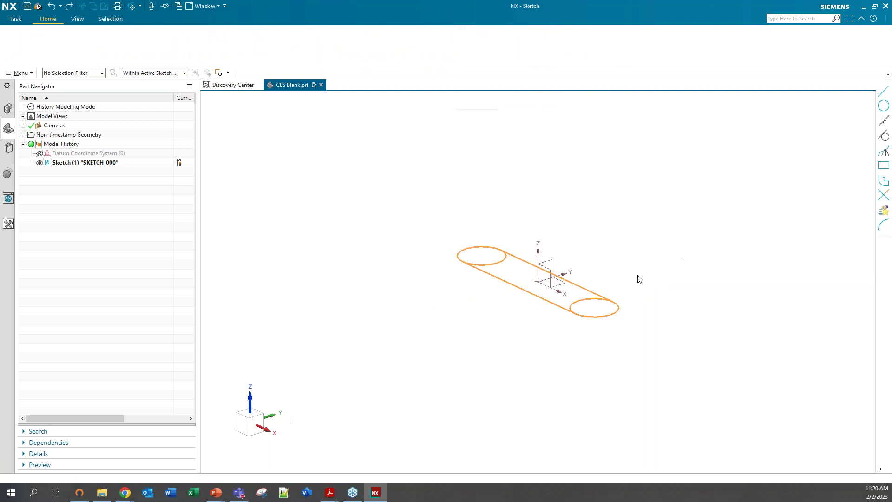
Extrude the slot sketch 40 mm into solid Extrude (2), then begin sketch SKETCH_001.
{"action": "left_click", "coordinate": [63, 40]}
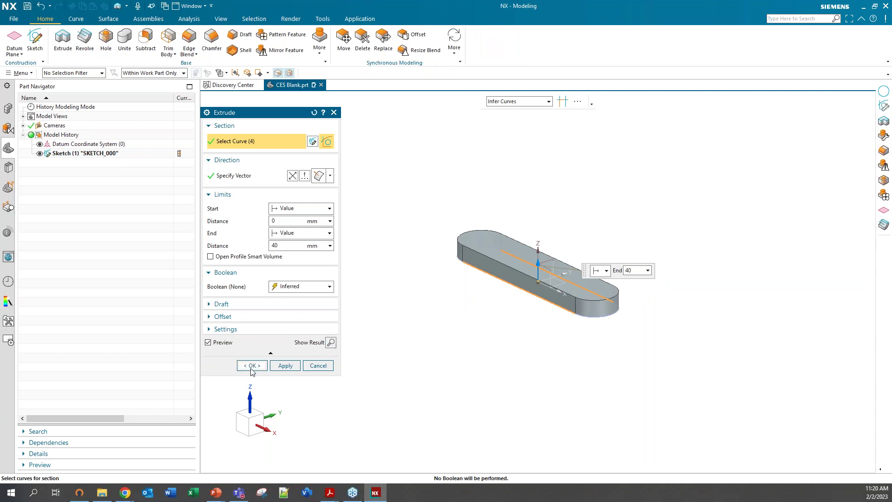
{"action": "left_click", "coordinate": [252, 366]}
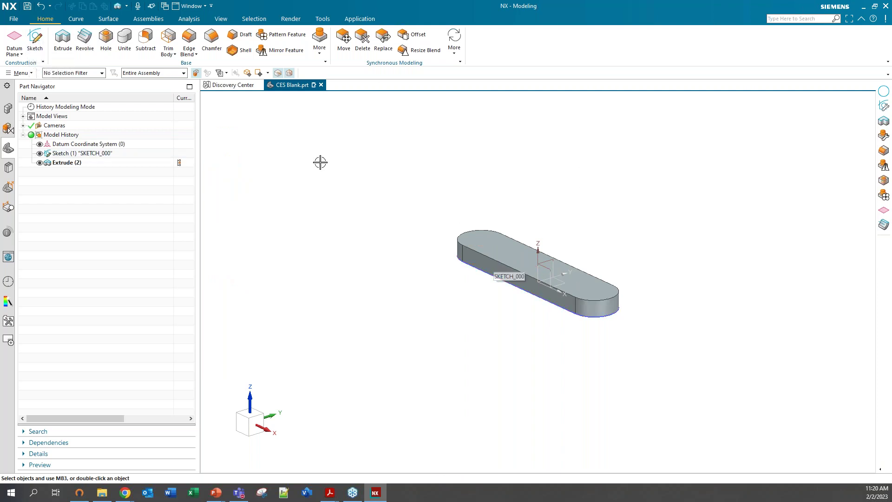
{"action": "left_click", "coordinate": [35, 37]}
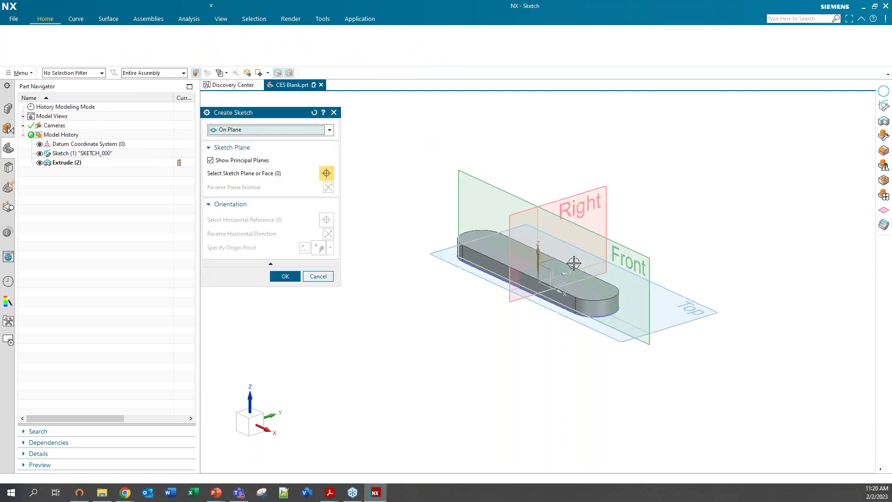
Place the new sketch on the plate's top face with its origin at the datum origin.
{"action": "left_click", "coordinate": [494, 252]}
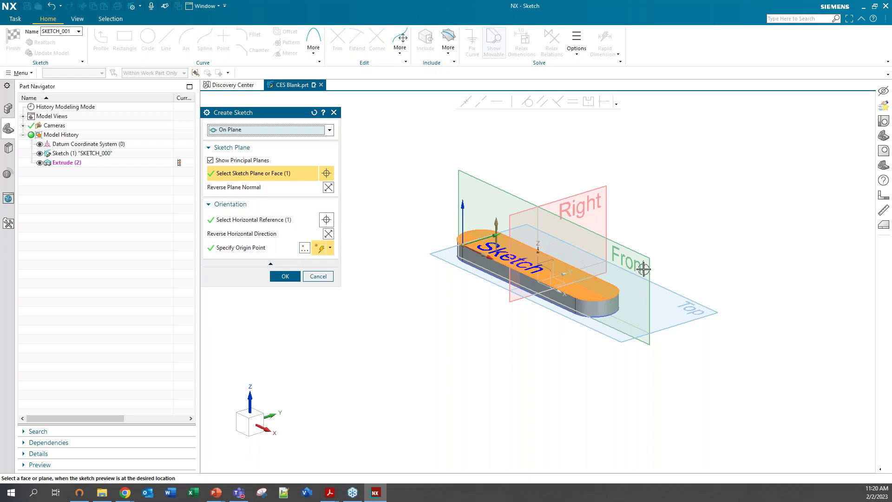
{"action": "scroll", "coordinate": [668, 266], "scroll_direction": "up", "scroll_amount": 4}
{"action": "scroll", "coordinate": [668, 267], "scroll_direction": "down", "scroll_amount": 4}
{"action": "middle_click_drag", "start_coordinate": [686, 225], "coordinate": [720, 267]}
{"action": "left_click", "coordinate": [271, 248]}
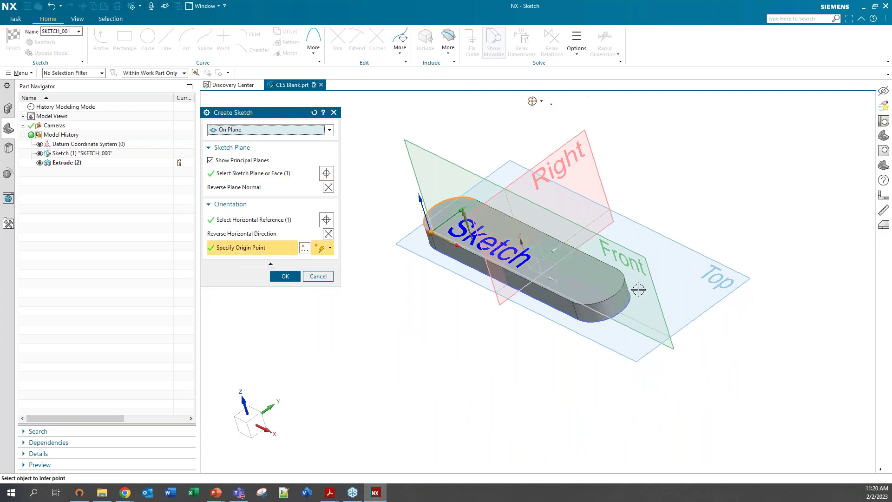
{"action": "scroll", "coordinate": [635, 293], "scroll_direction": "up", "scroll_amount": 3}
{"action": "scroll", "coordinate": [650, 260], "scroll_direction": "down", "scroll_amount": 3}
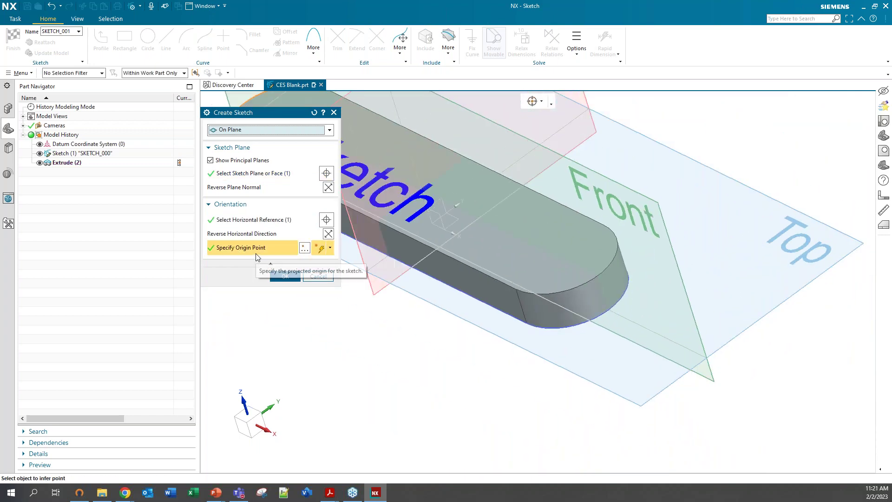
{"action": "left_click", "coordinate": [609, 263]}
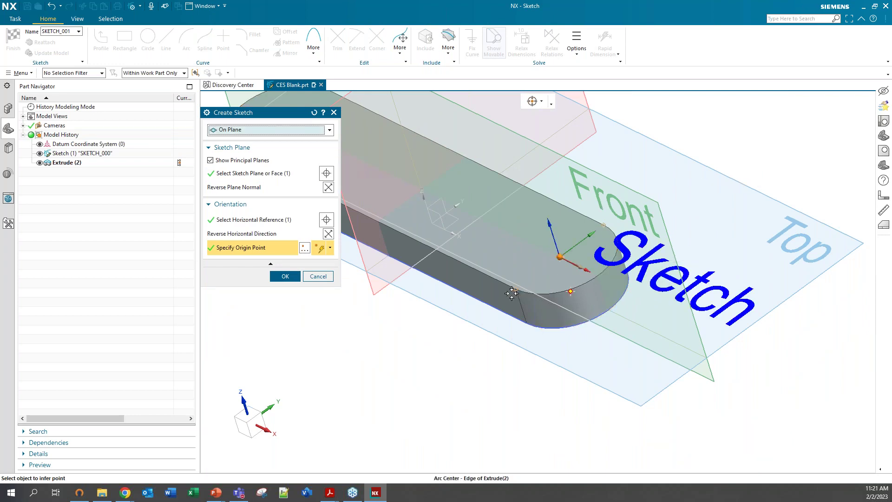
{"action": "scroll", "coordinate": [603, 291], "scroll_direction": "up", "scroll_amount": 2}
{"action": "scroll", "coordinate": [514, 290], "scroll_direction": "up", "scroll_amount": 2}
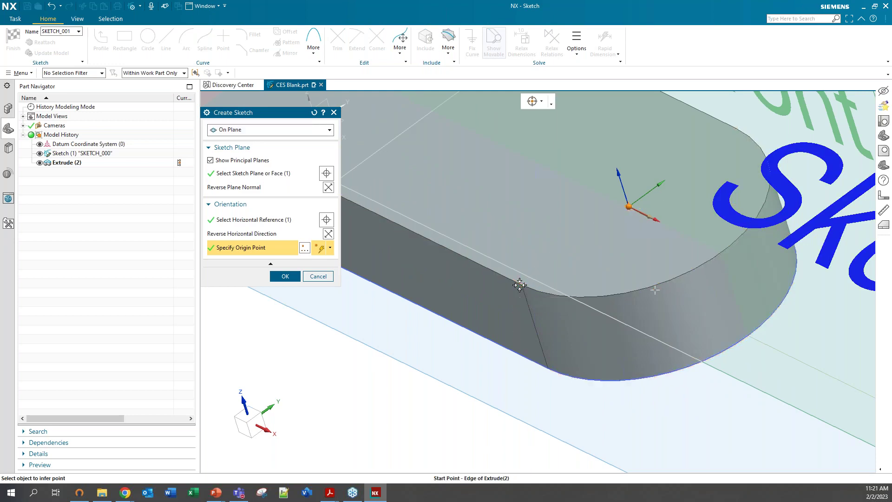
{"action": "left_click", "coordinate": [519, 285]}
{"action": "scroll", "coordinate": [538, 200], "scroll_direction": "down", "scroll_amount": 3}
{"action": "scroll", "coordinate": [538, 204], "scroll_direction": "up", "scroll_amount": 5}
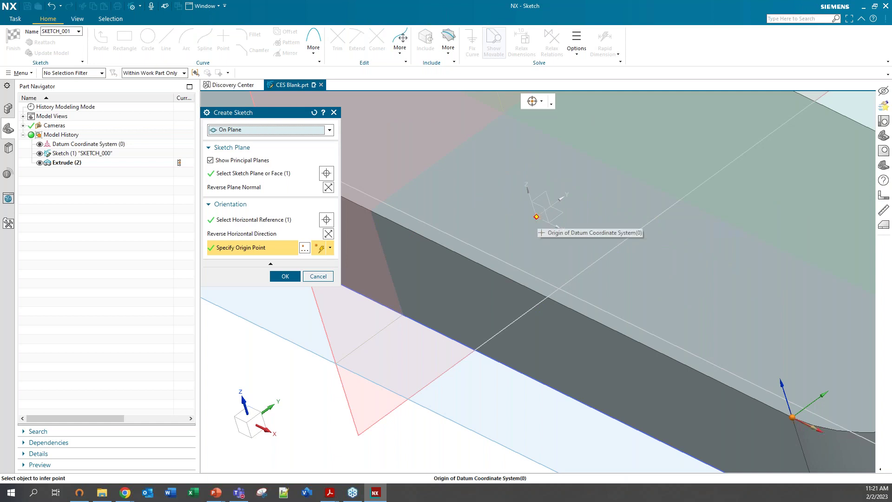
{"action": "left_click", "coordinate": [540, 232]}
{"action": "scroll", "coordinate": [541, 230], "scroll_direction": "down", "scroll_amount": 4}
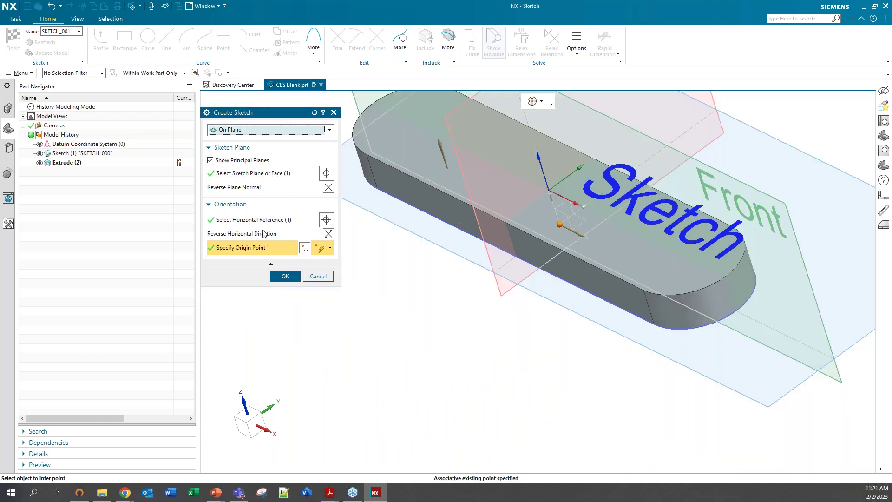
Set the plate's long edge as the reversed horizontal reference and confirm the sketch.
{"action": "left_click", "coordinate": [271, 219]}
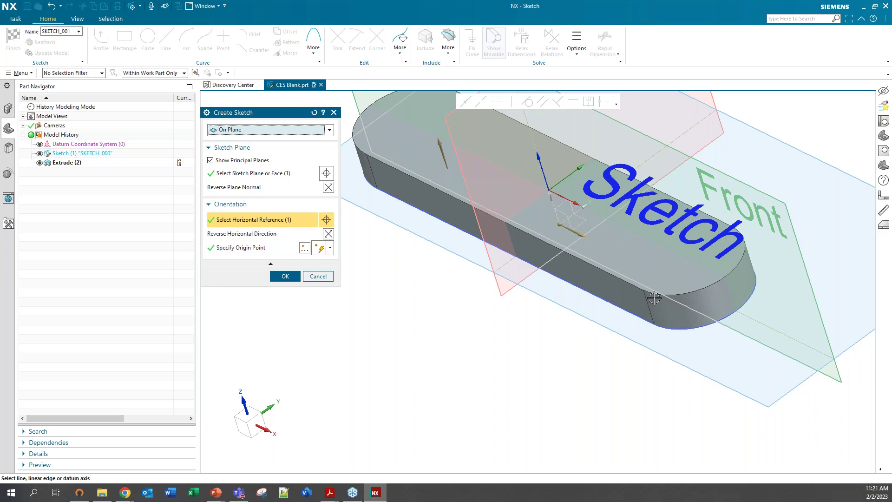
{"action": "scroll", "coordinate": [577, 214], "scroll_direction": "up", "scroll_amount": 5}
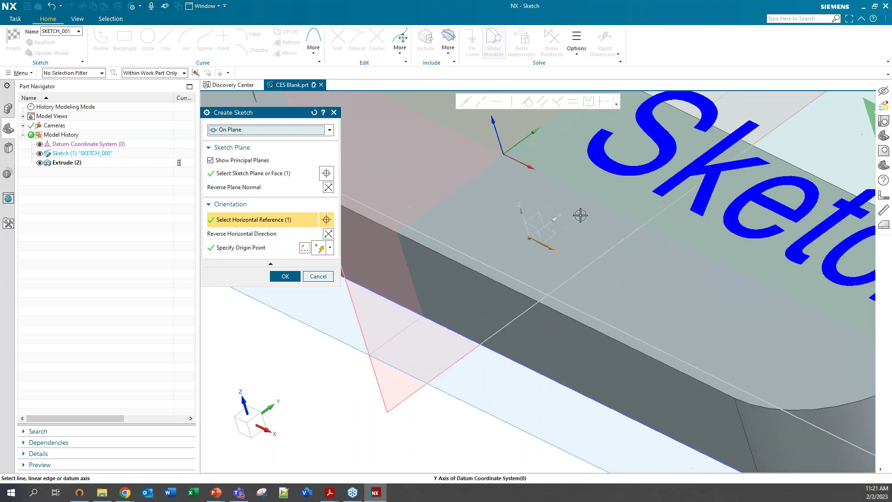
{"action": "scroll", "coordinate": [542, 325], "scroll_direction": "down", "scroll_amount": 5}
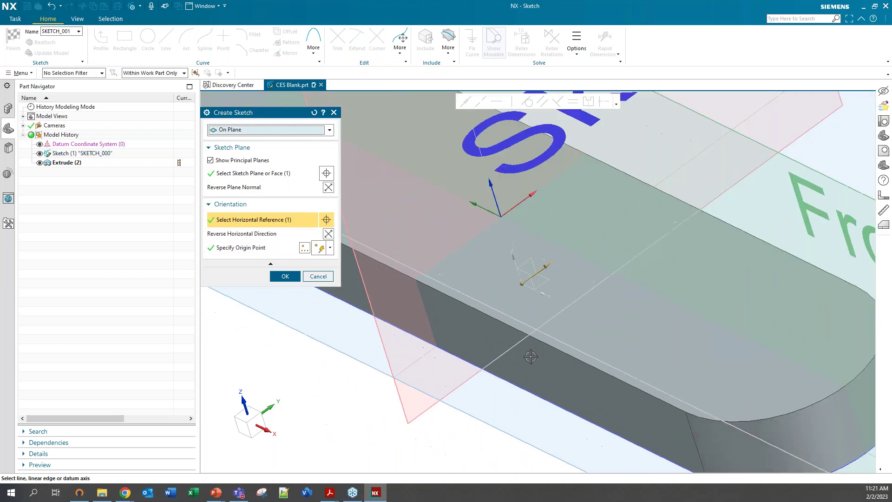
{"action": "scroll", "coordinate": [573, 367], "scroll_direction": "up", "scroll_amount": 5}
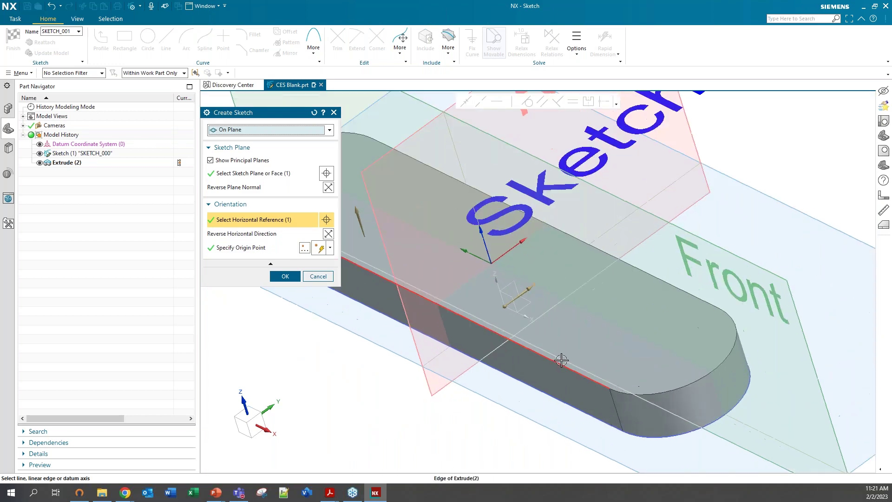
{"action": "left_click", "coordinate": [493, 333]}
{"action": "scroll", "coordinate": [493, 333], "scroll_direction": "down", "scroll_amount": 5}
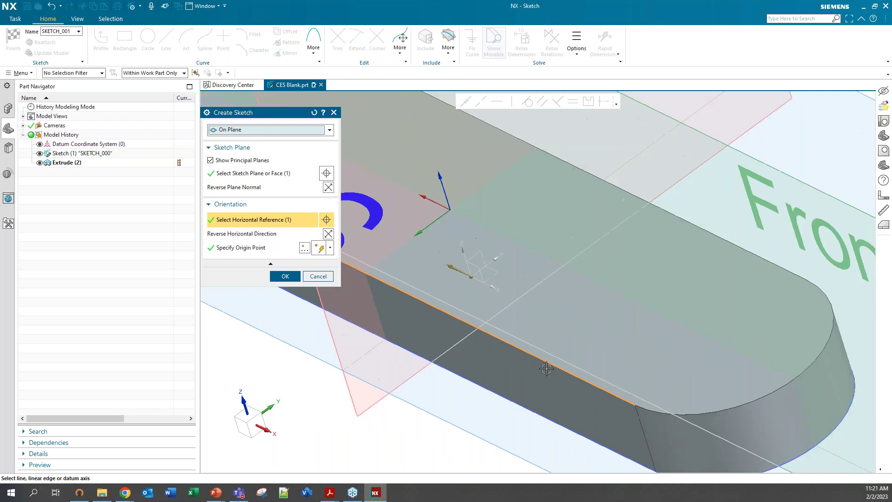
{"action": "left_click", "coordinate": [328, 234]}
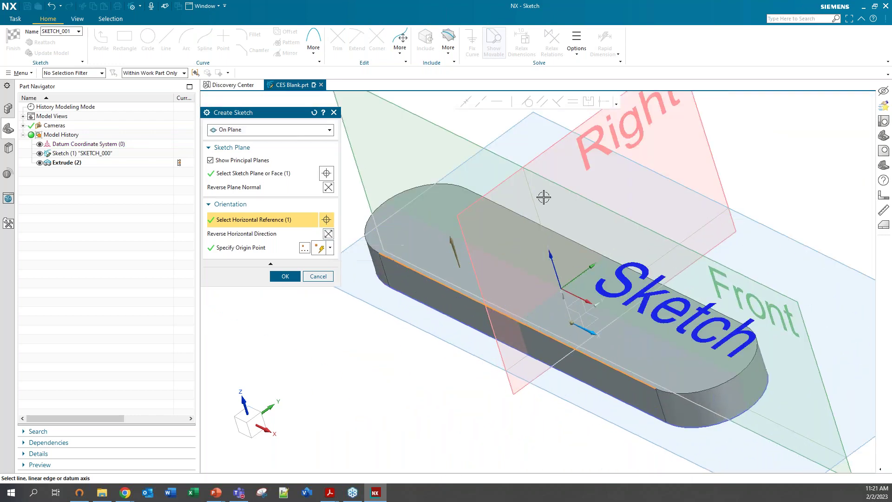
{"action": "scroll", "coordinate": [491, 169], "scroll_direction": "down", "scroll_amount": 4}
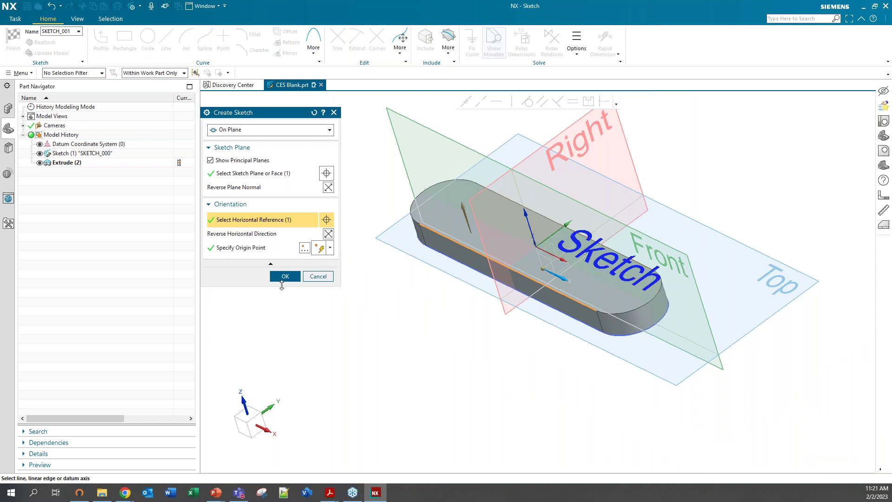
{"action": "left_click", "coordinate": [284, 280]}
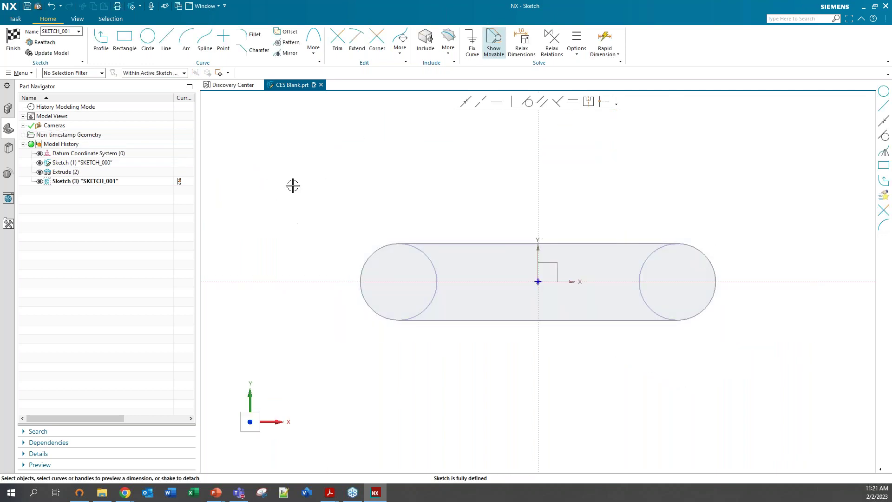
Draw one small circle centred just right of the sketch origin.
{"action": "left_click", "coordinate": [147, 37]}
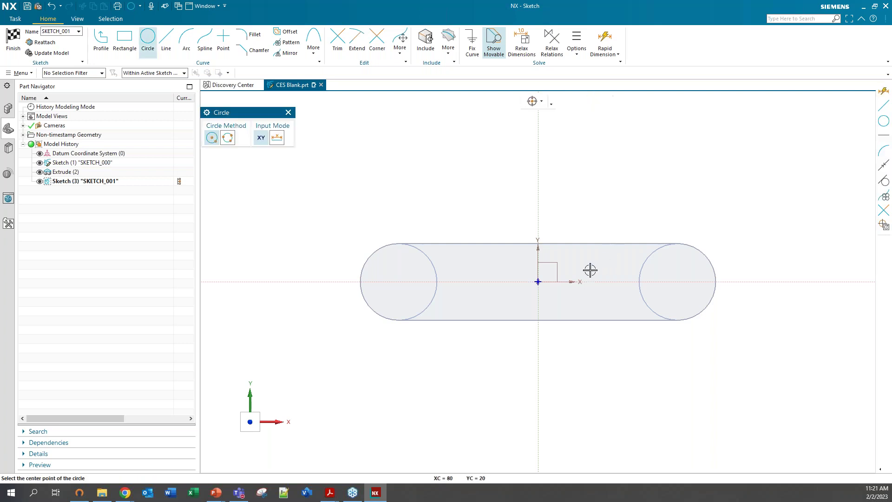
{"action": "left_click", "coordinate": [587, 271]}
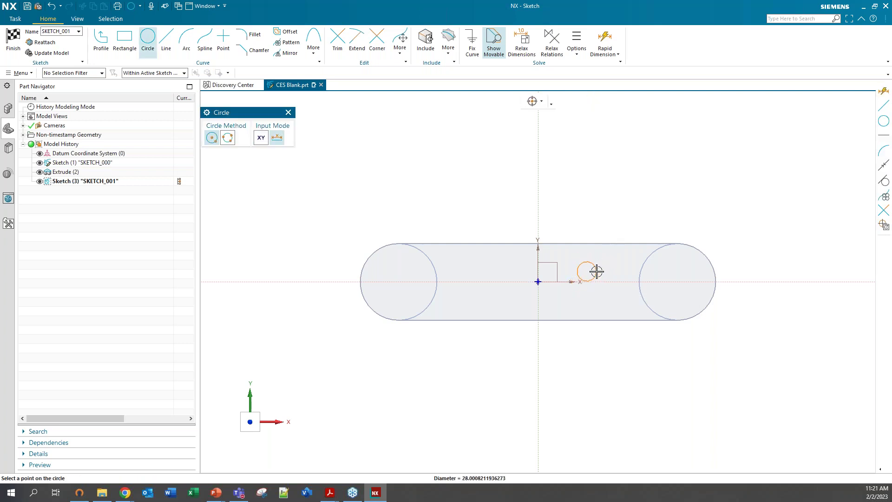
{"action": "left_click", "coordinate": [604, 267]}
{"action": "key", "text": "Escape"}
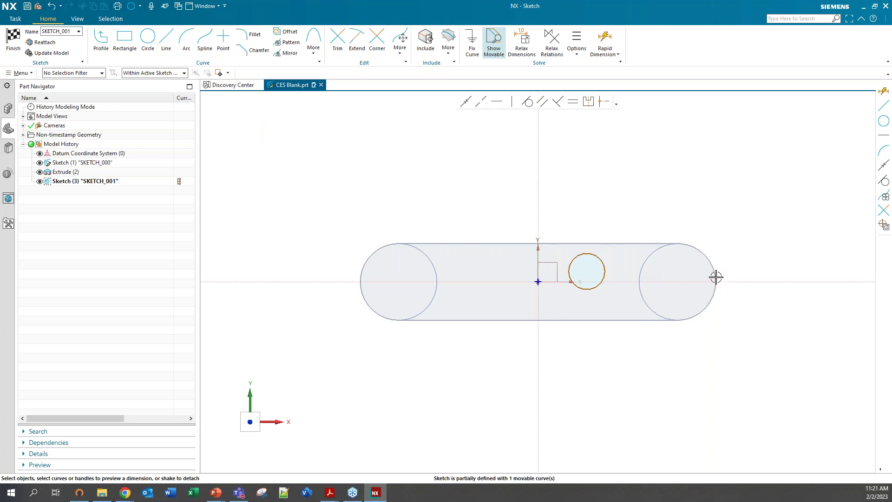
{"action": "scroll", "coordinate": [514, 265], "scroll_direction": "down", "scroll_amount": 2}
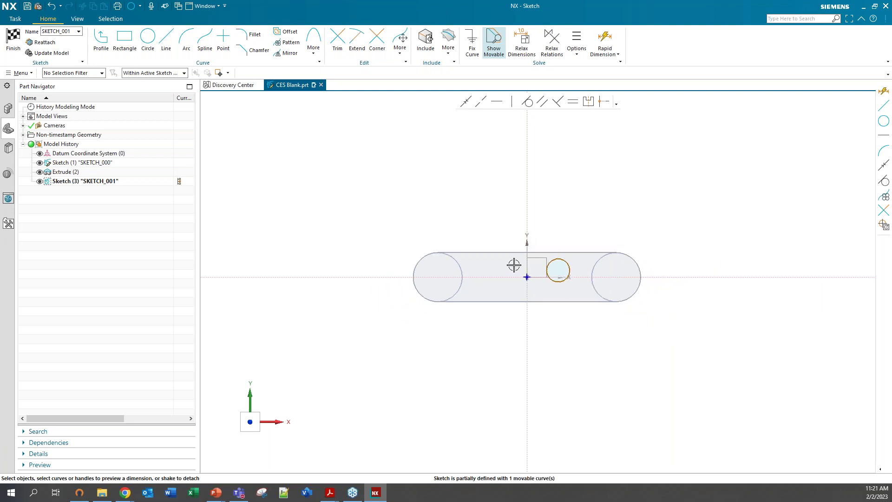
{"action": "scroll", "coordinate": [683, 267], "scroll_direction": "up", "scroll_amount": 4}
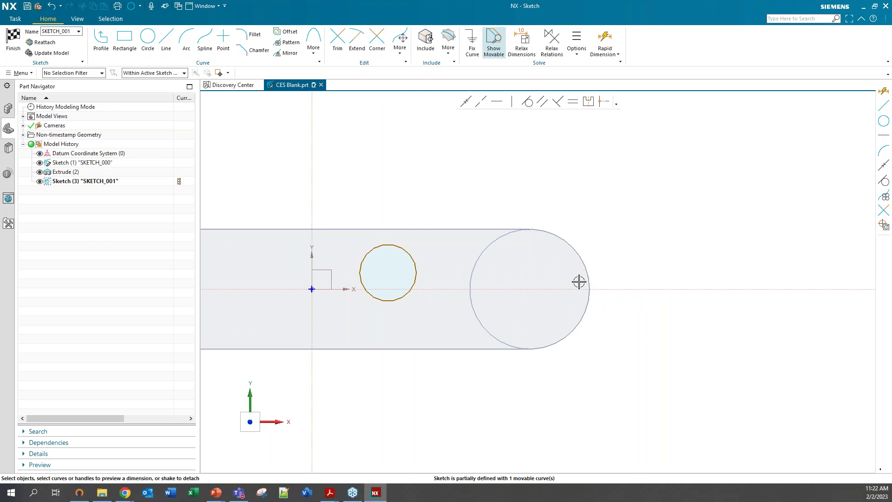
{"action": "scroll", "coordinate": [600, 256], "scroll_direction": "down", "scroll_amount": 2}
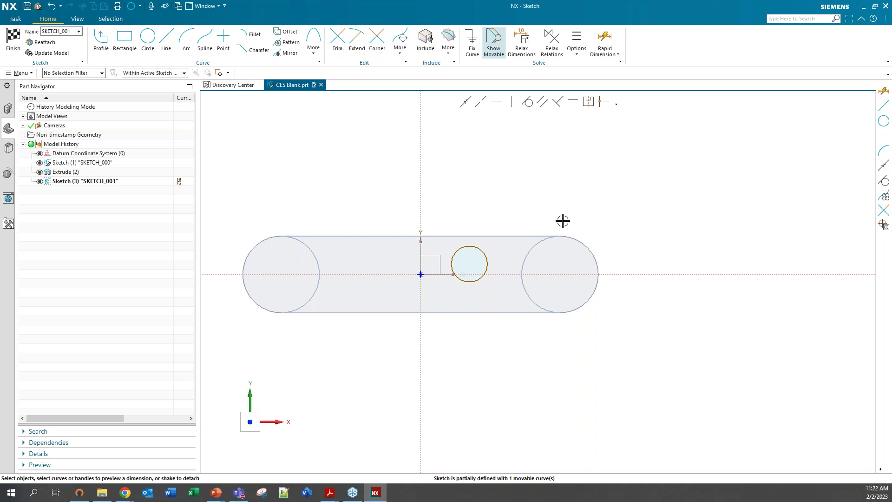
{"action": "scroll", "coordinate": [571, 237], "scroll_direction": "up", "scroll_amount": 2}
{"action": "scroll", "coordinate": [590, 244], "scroll_direction": "down", "scroll_amount": 3}
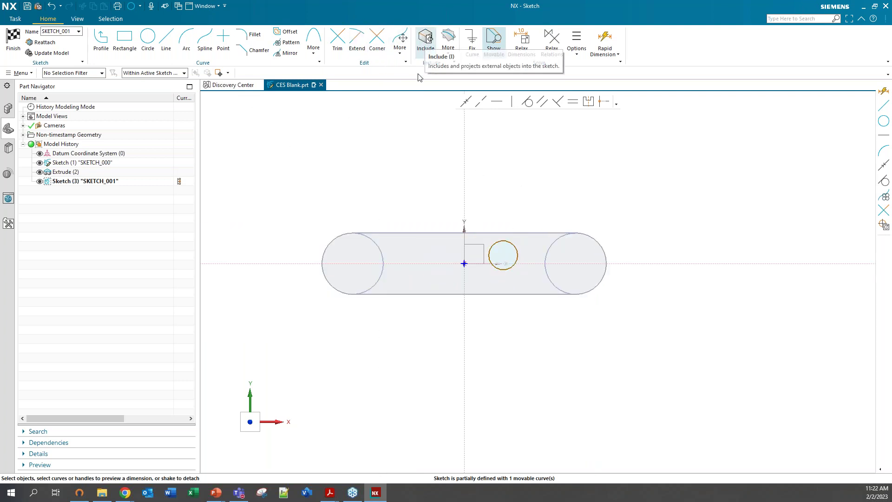
Change the selection scope to Entire Assembly.
{"action": "left_click", "coordinate": [183, 74]}
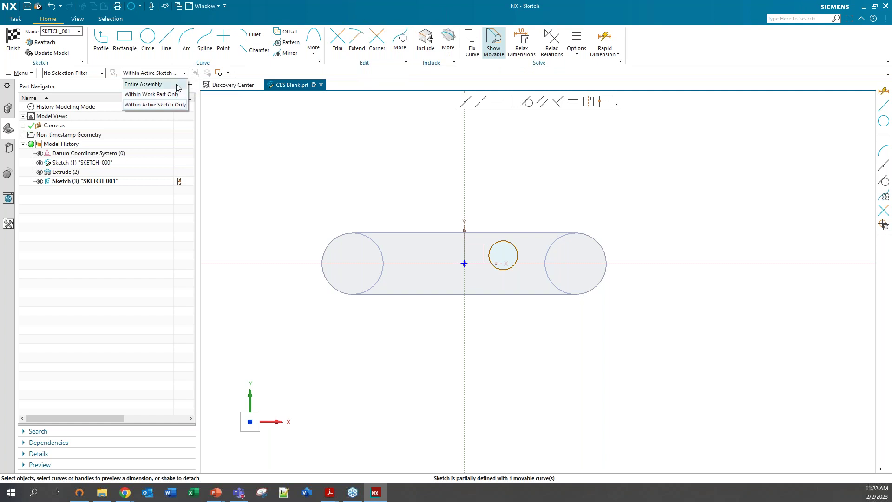
{"action": "left_click", "coordinate": [178, 85]}
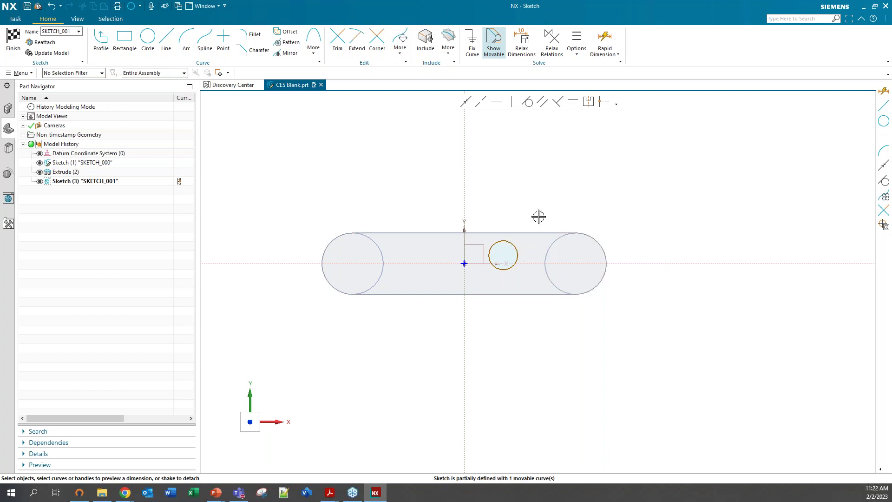
{"action": "scroll", "coordinate": [590, 269], "scroll_direction": "up", "scroll_amount": 3}
{"action": "scroll", "coordinate": [685, 237], "scroll_direction": "down", "scroll_amount": 1}
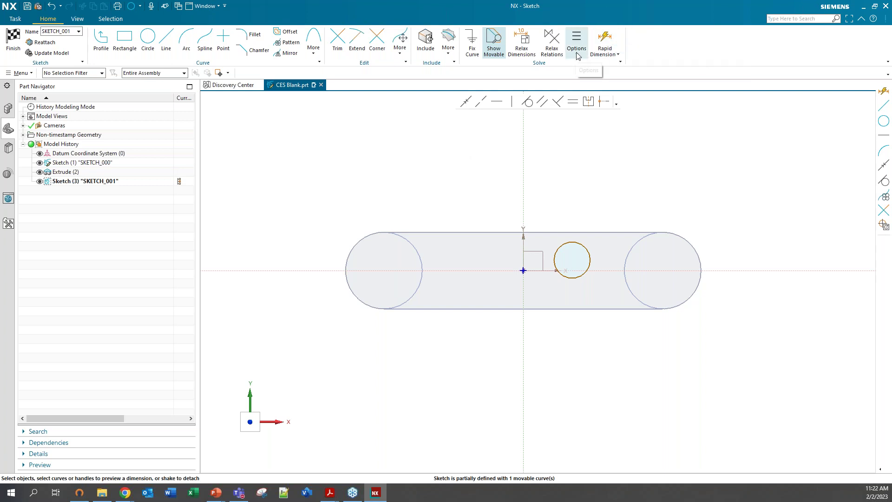
Browse the Solve tools list and the Rapid Dimension dialog, closing both without adding anything.
{"action": "left_click", "coordinate": [621, 61]}
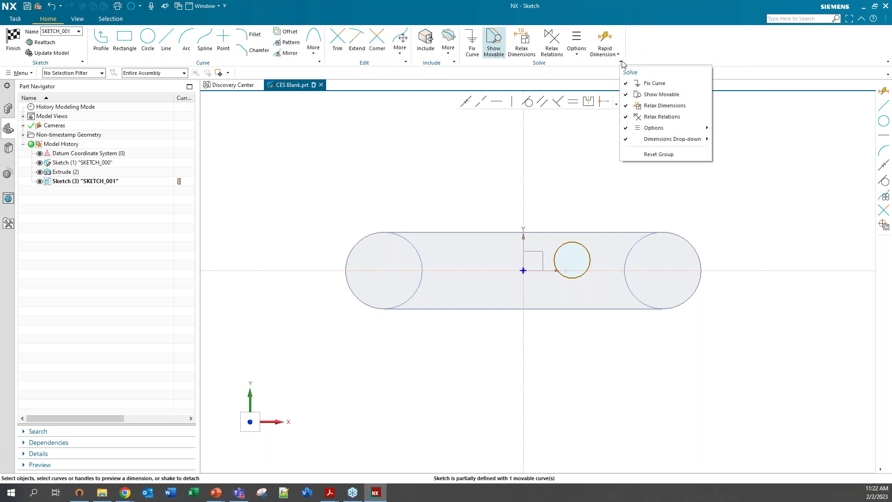
{"action": "mouse_move", "coordinate": [659, 142]}
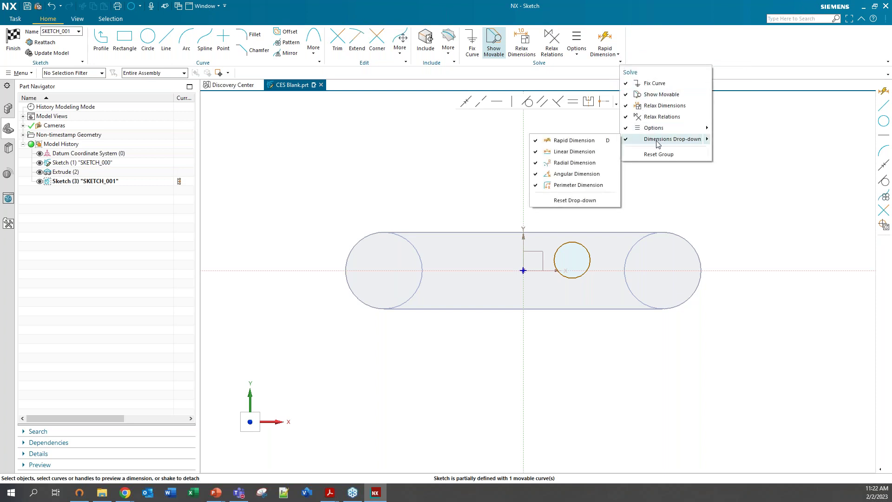
{"action": "left_click", "coordinate": [697, 47]}
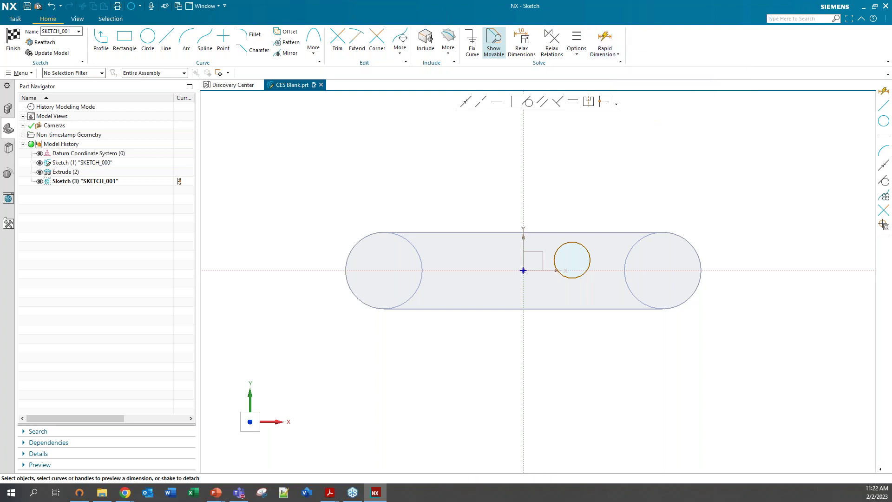
{"action": "key", "text": "d"}
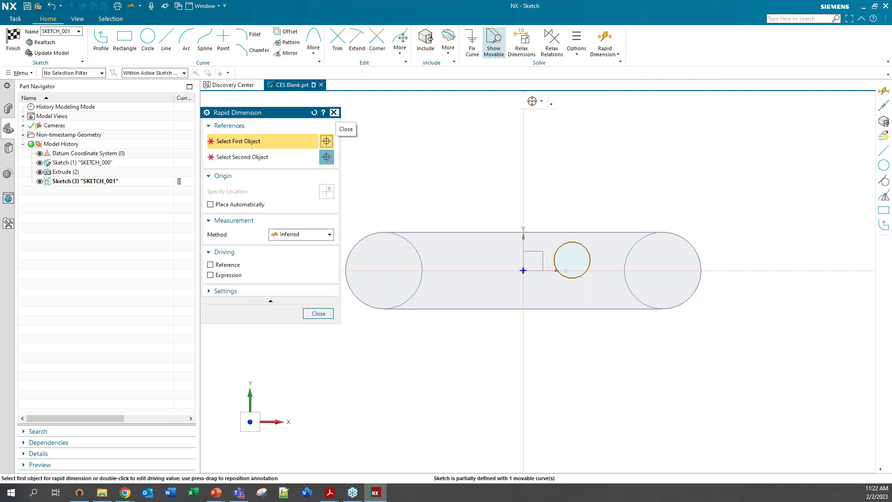
{"action": "left_click", "coordinate": [332, 235]}
{"action": "left_click", "coordinate": [331, 237]}
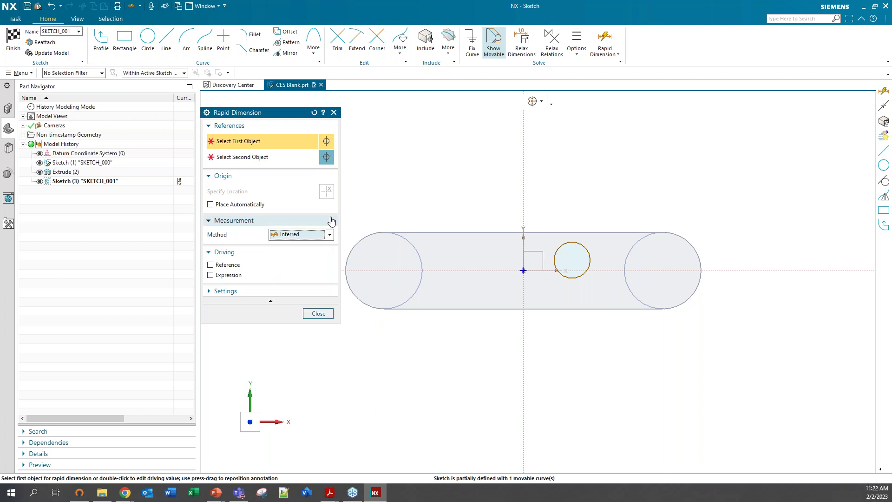
{"action": "left_click", "coordinate": [334, 113]}
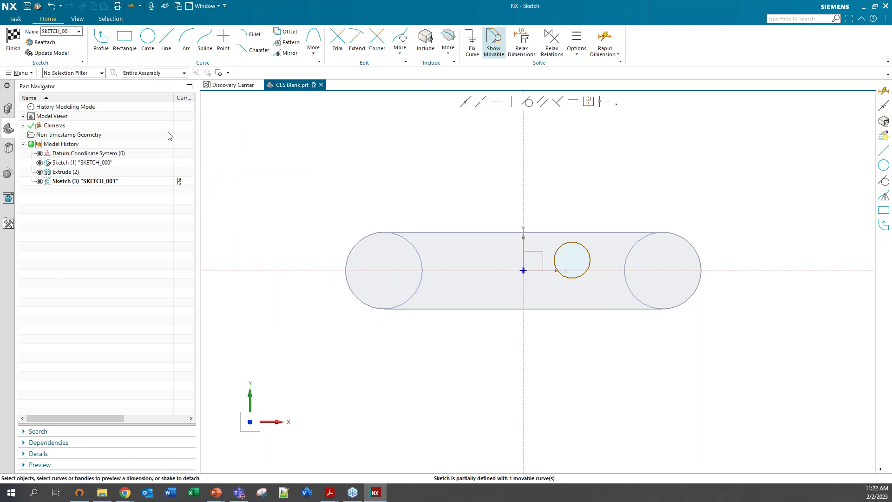
Dimension the small circle's centre to the right slot arc horizontally at 180.
{"action": "scroll", "coordinate": [631, 265], "scroll_direction": "down", "scroll_amount": 1}
{"action": "scroll", "coordinate": [655, 241], "scroll_direction": "up", "scroll_amount": 2}
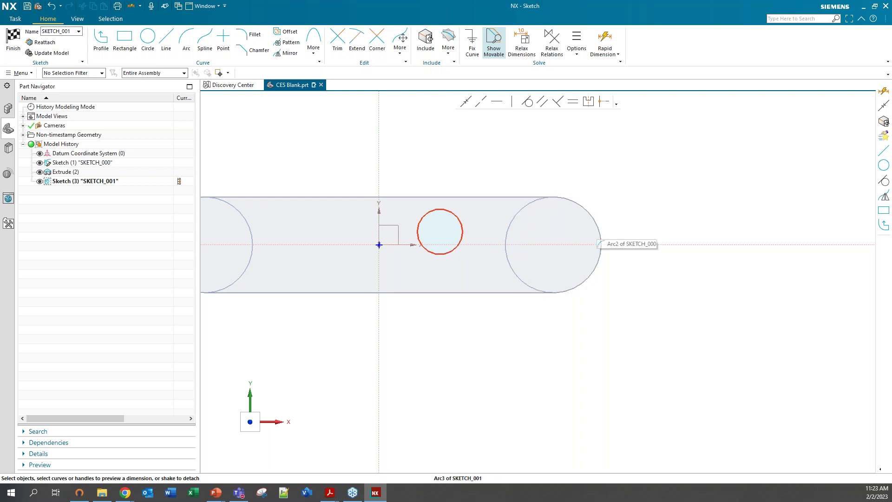
{"action": "left_click", "coordinate": [460, 227]}
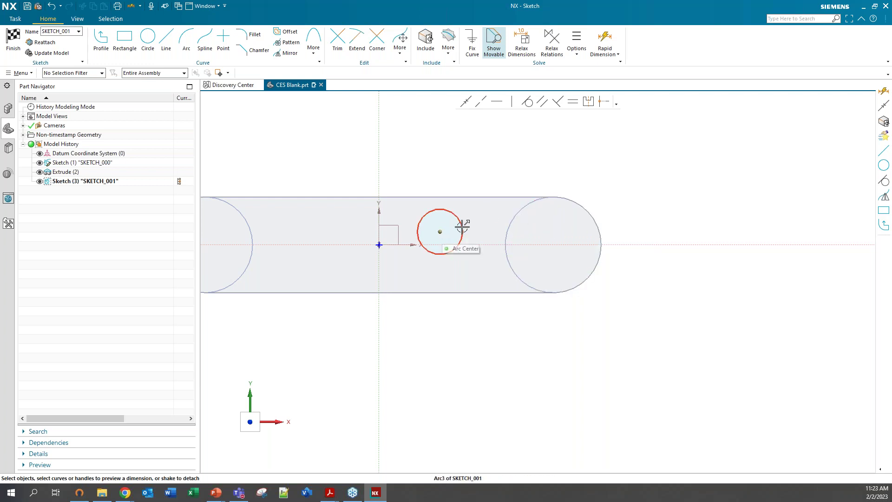
{"action": "left_click", "coordinate": [440, 231]}
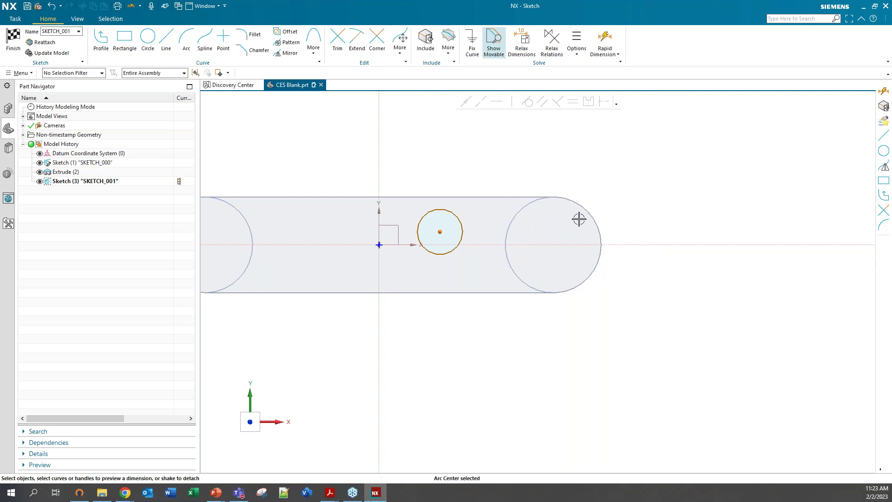
{"action": "left_click", "coordinate": [603, 232]}
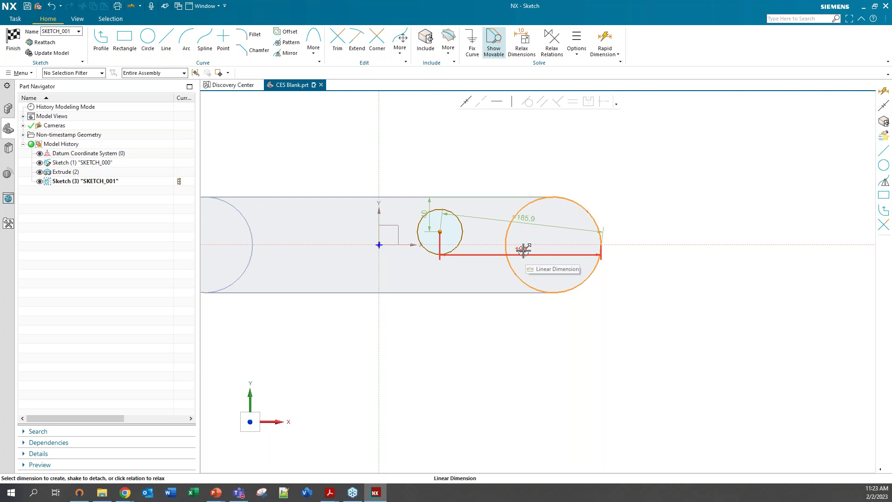
{"action": "left_click", "coordinate": [522, 251]}
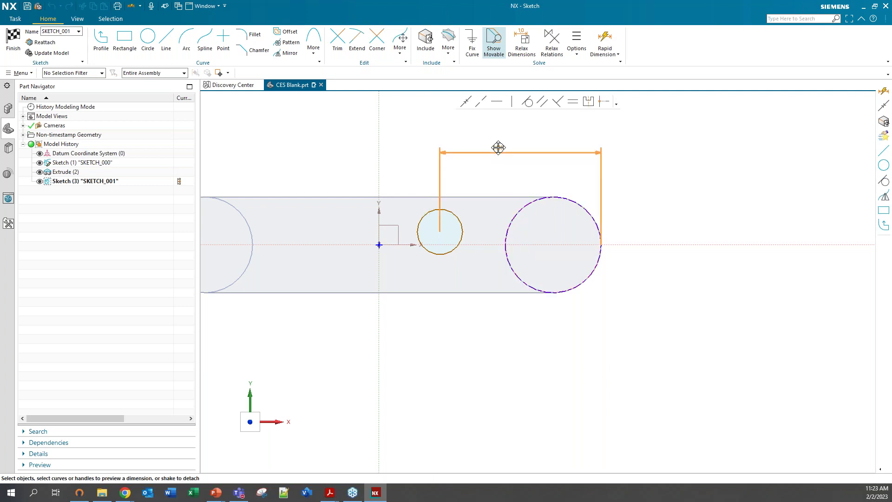
{"action": "left_click", "coordinate": [527, 160]}
{"action": "type", "text": "180"}
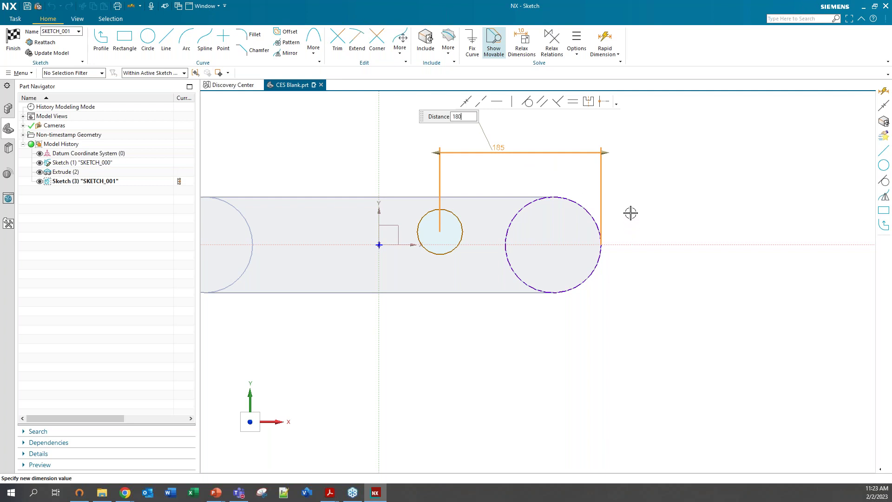
{"action": "key", "text": "Return"}
{"action": "key", "text": "Escape"}
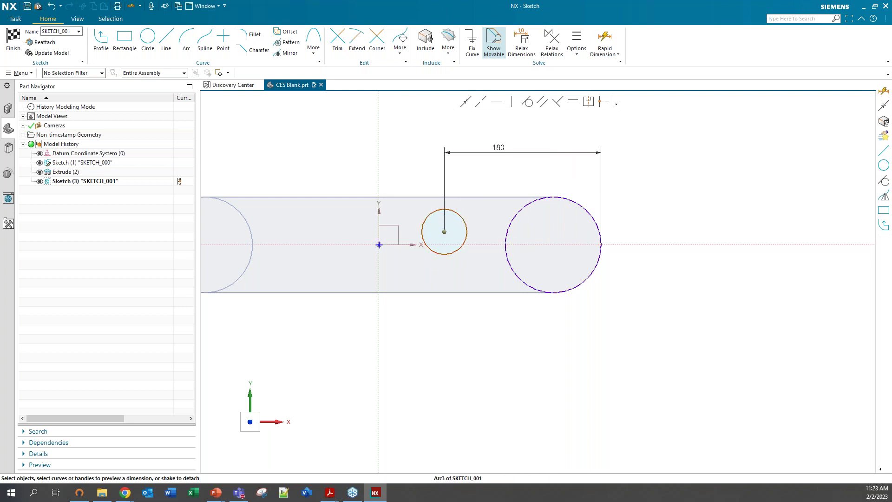
Give the small circle a Ø55 diameter and drag it down below the slot.
{"action": "left_click", "coordinate": [466, 224]}
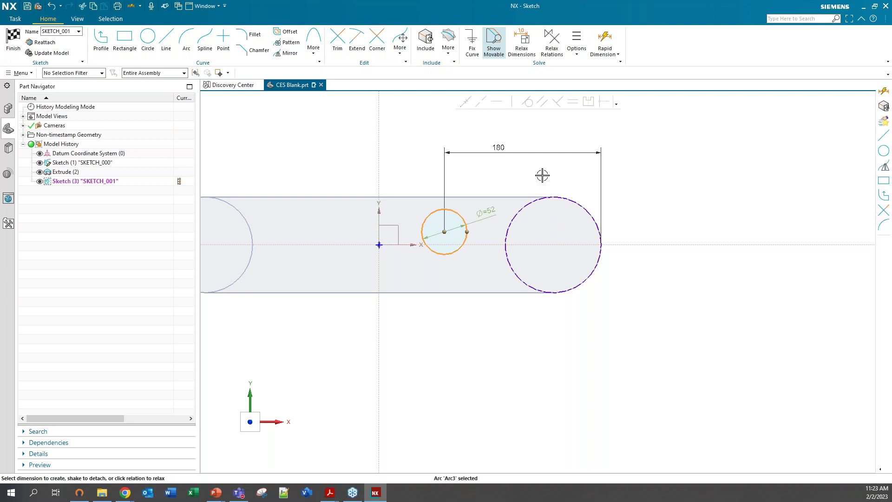
{"action": "left_click", "coordinate": [413, 159]}
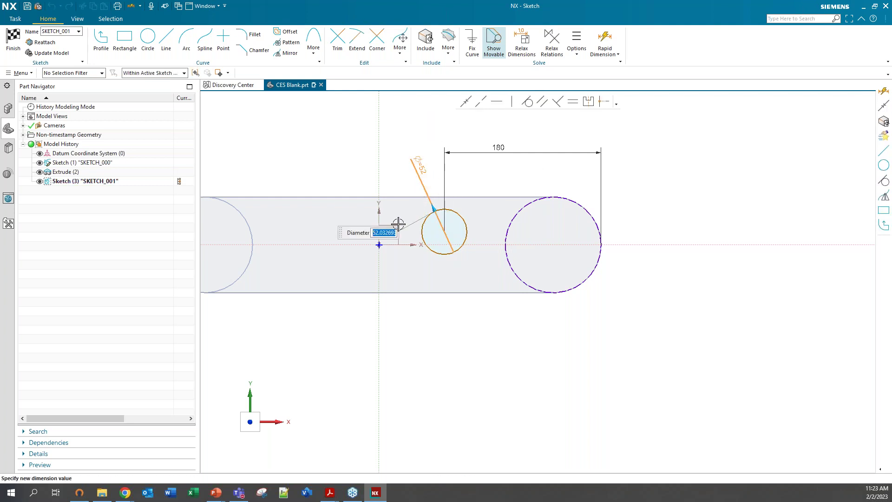
{"action": "type", "text": "55"}
{"action": "key", "text": "Return"}
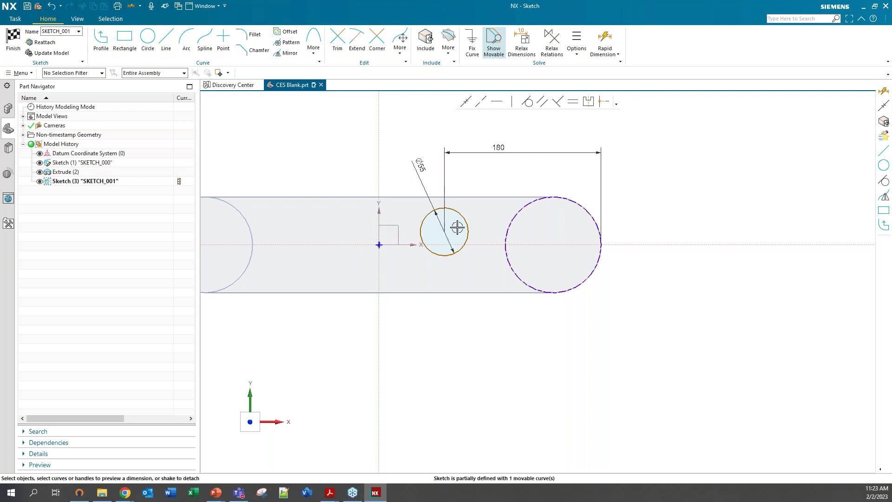
{"action": "left_click_drag", "start_coordinate": [498, 228], "coordinate": [530, 377]}
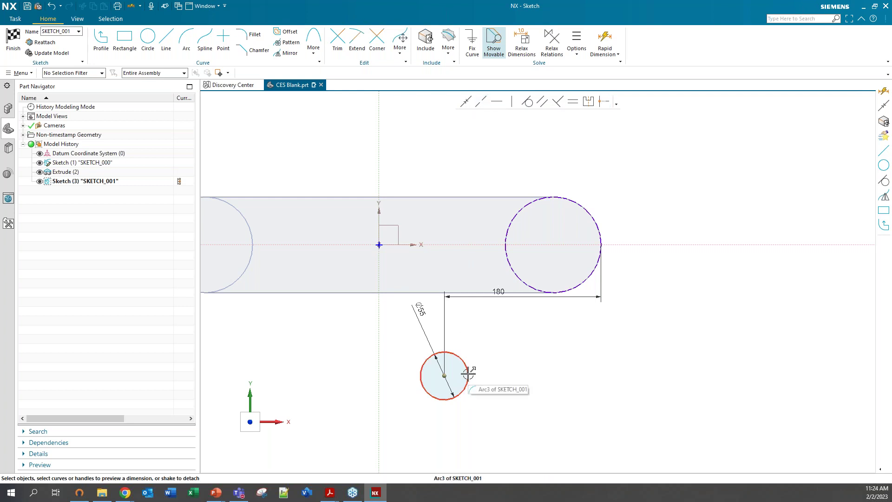
Make the Ø55 circle's centre coincident with the sketch's horizontal axis.
{"action": "left_click", "coordinate": [468, 372]}
{"action": "left_click", "coordinate": [444, 374]}
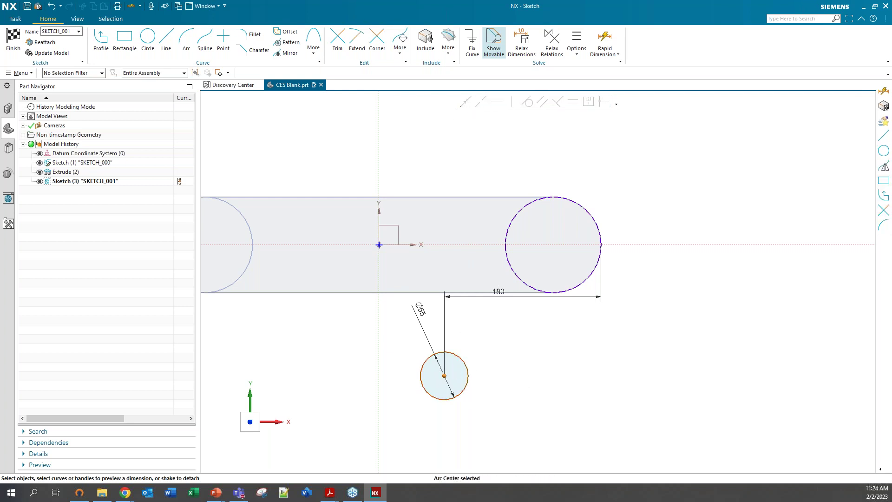
{"action": "left_click", "coordinate": [457, 244]}
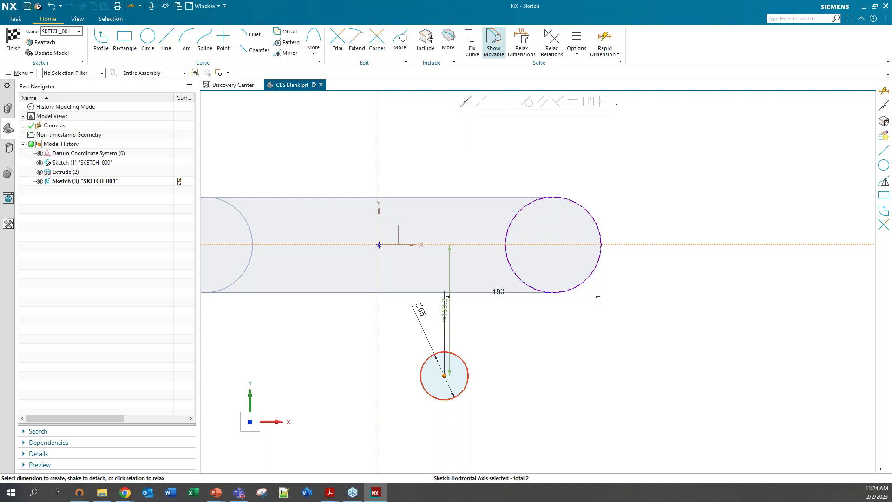
{"action": "left_click", "coordinate": [466, 102]}
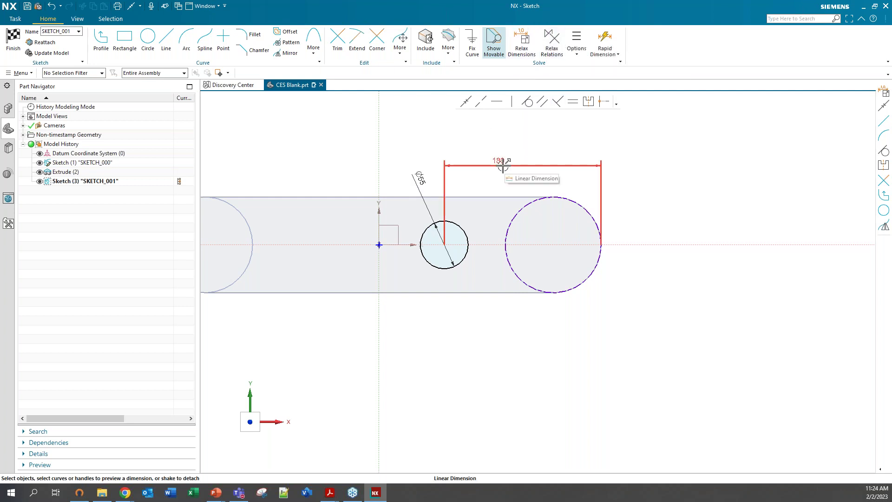
Enable Relax Dimensions, test-drag the Ø55 circle, then undo the move.
{"action": "left_click", "coordinate": [526, 56]}
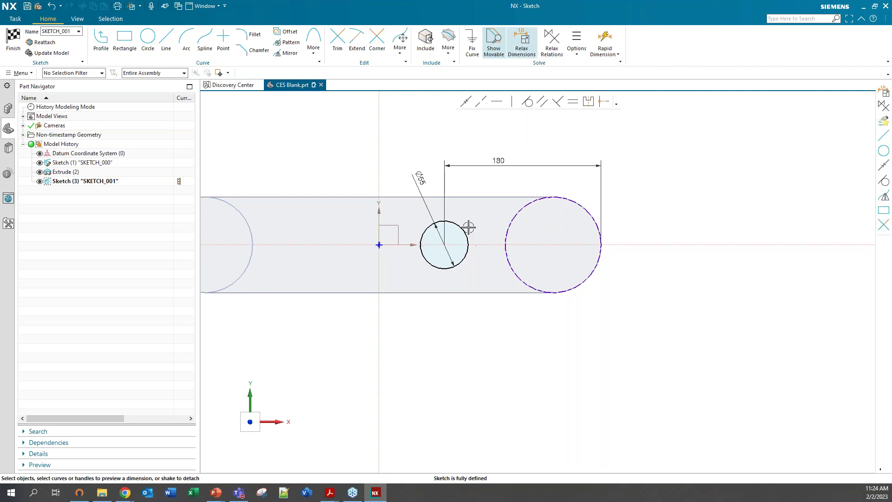
{"action": "mouse_move", "coordinate": [462, 229]}
{"action": "left_mouse_down"}
{"action": "mouse_move", "coordinate": [567, 231]}
{"action": "mouse_move", "coordinate": [426, 241]}
{"action": "mouse_move", "coordinate": [488, 232]}
{"action": "mouse_move", "coordinate": [463, 224]}
{"action": "mouse_move", "coordinate": [484, 223]}
{"action": "mouse_move", "coordinate": [455, 228]}
{"action": "mouse_move", "coordinate": [477, 225]}
{"action": "left_mouse_up"}
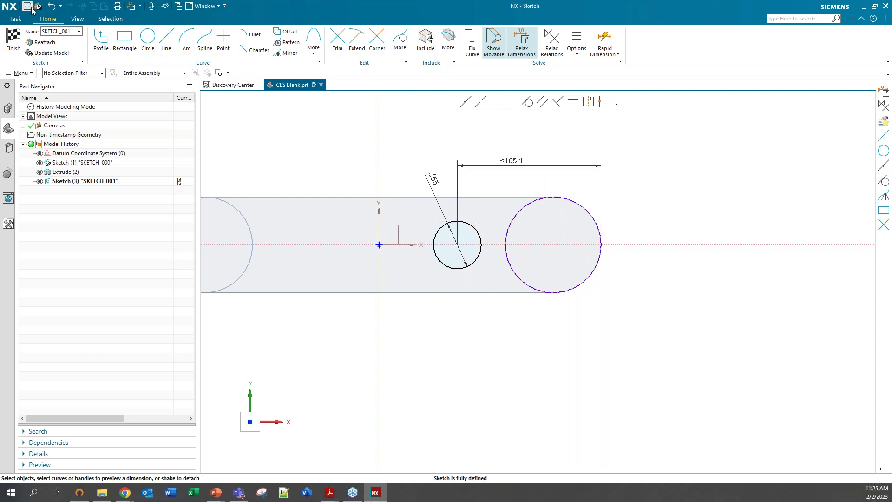
{"action": "left_click", "coordinate": [51, 6]}
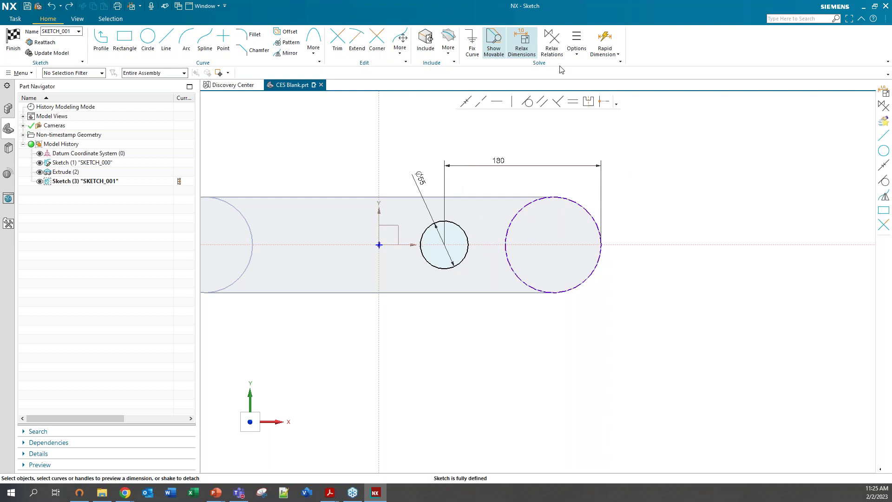
Swap Relax Dimensions for Relax Relations and drag the Ø55 circle below the slot.
{"action": "left_click", "coordinate": [517, 52]}
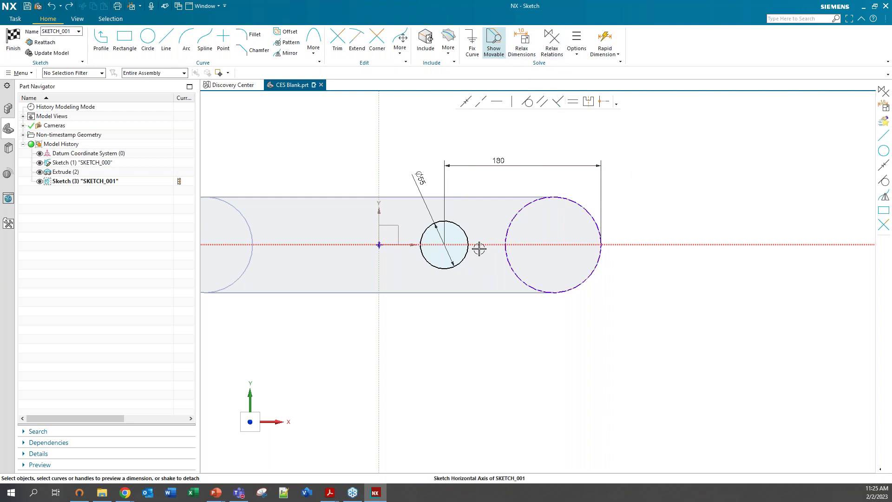
{"action": "left_click", "coordinate": [552, 42]}
{"action": "left_click_drag", "start_coordinate": [469, 241], "coordinate": [472, 335]}
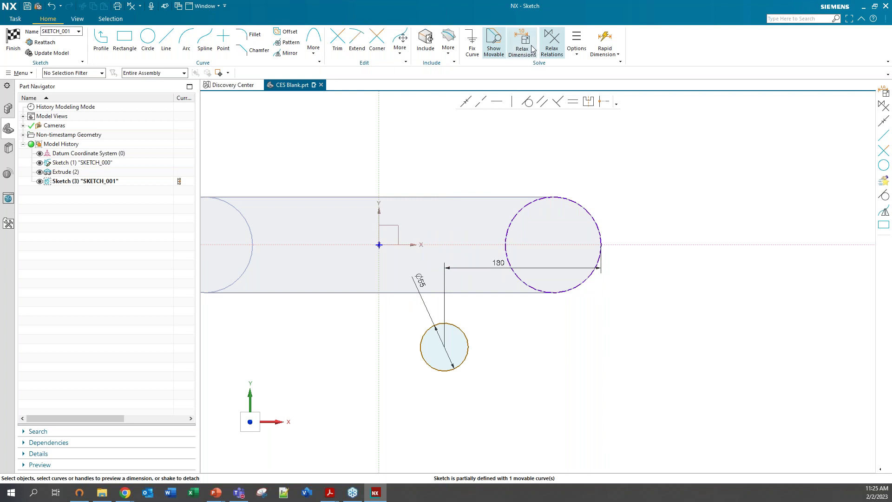
{"action": "left_click_drag", "start_coordinate": [467, 342], "coordinate": [497, 336]}
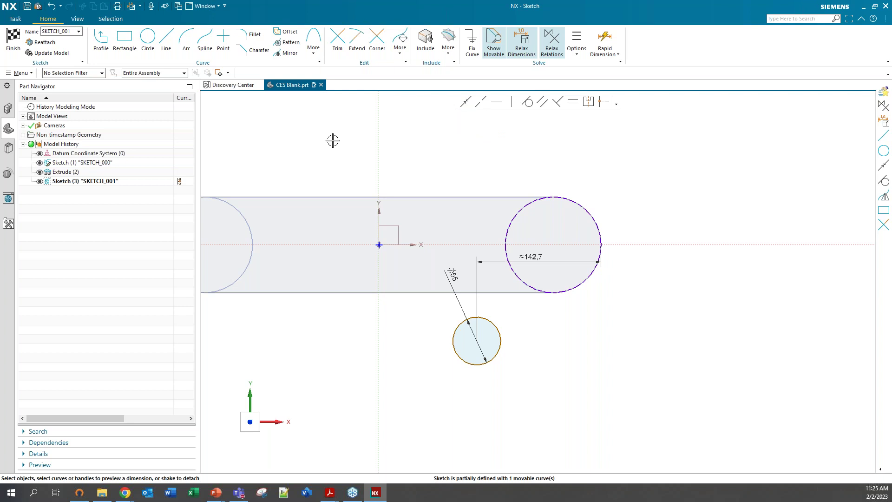
Finish the sketch and open Customer Defaults from File > Utilities.
{"action": "left_click", "coordinate": [13, 40]}
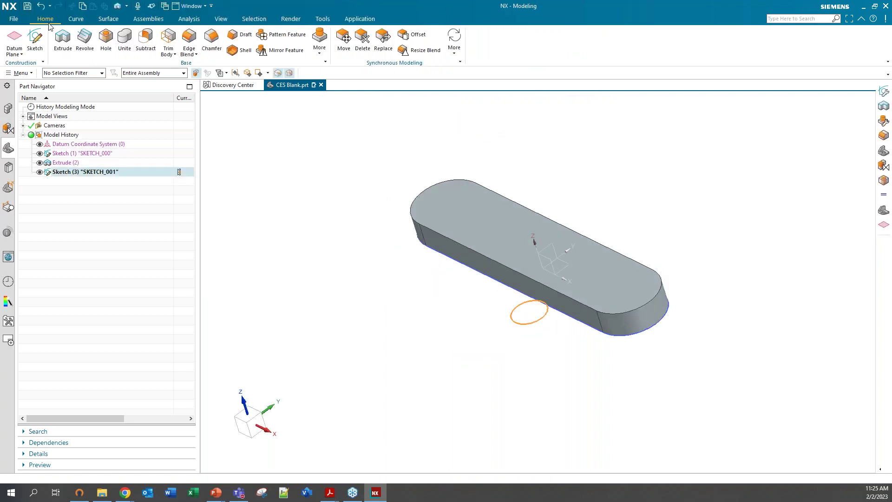
{"action": "left_click", "coordinate": [14, 19]}
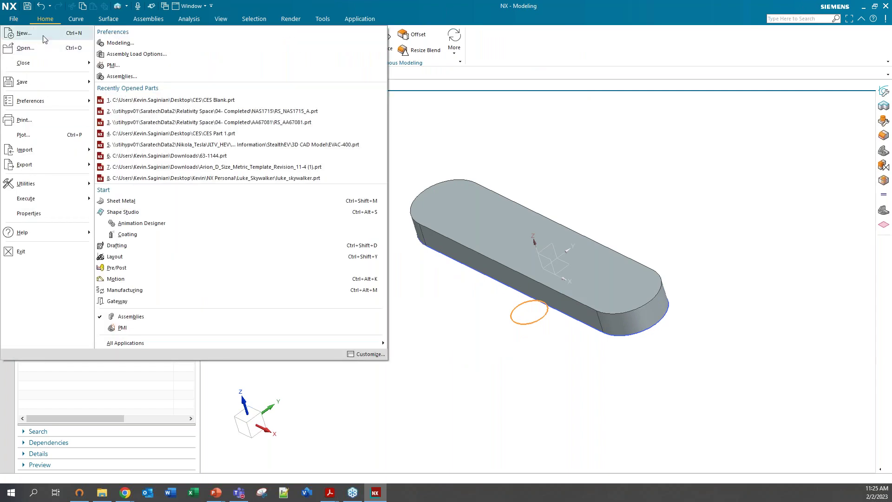
{"action": "left_click", "coordinate": [22, 23]}
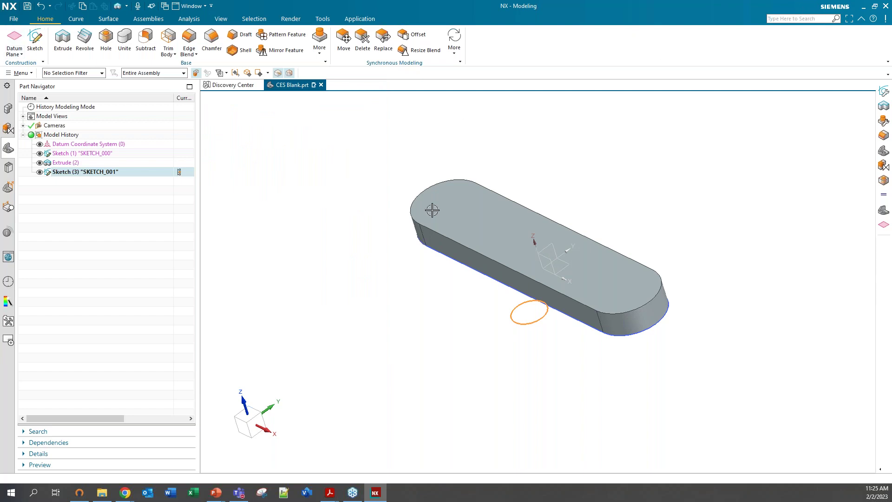
{"action": "left_click", "coordinate": [14, 21]}
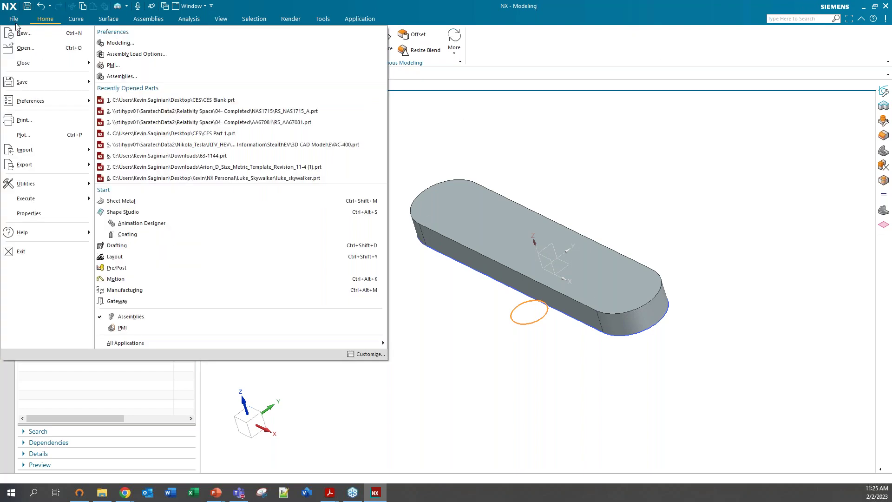
{"action": "mouse_move", "coordinate": [78, 186]}
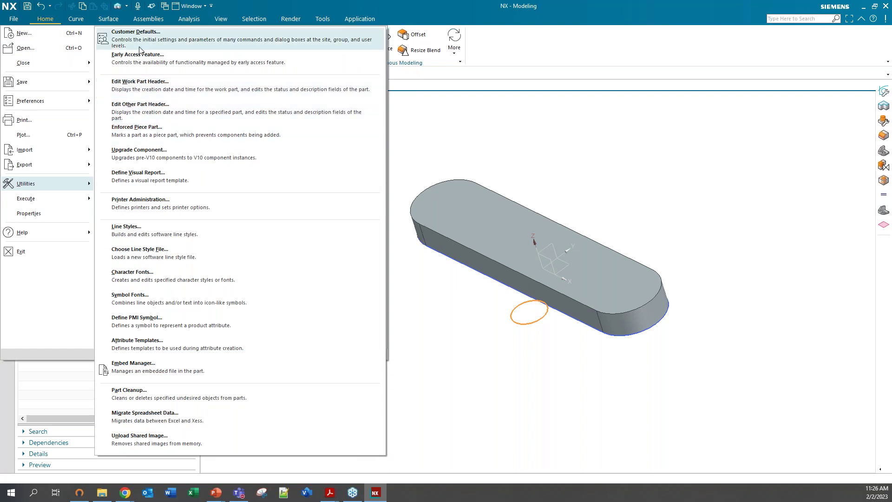
{"action": "left_click", "coordinate": [135, 33]}
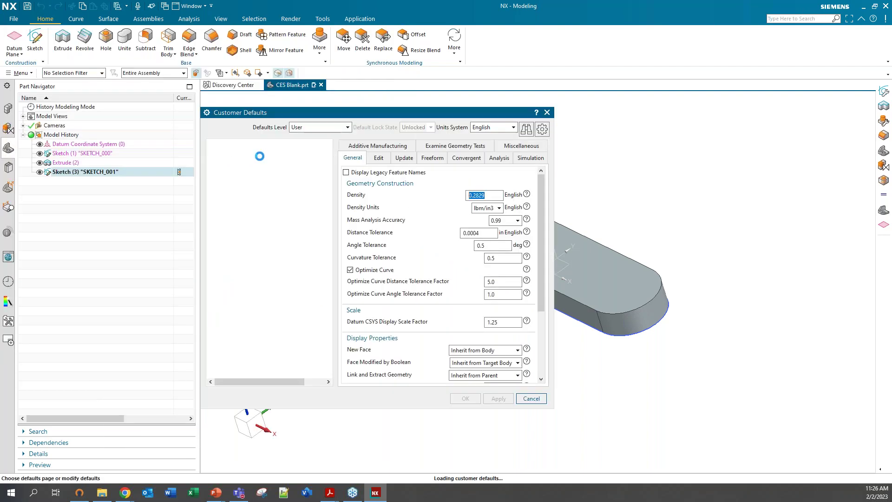
Review Gateway General default units and Drafting General/Setup's ISO standard, then cancel out.
{"action": "left_click", "coordinate": [227, 144]}
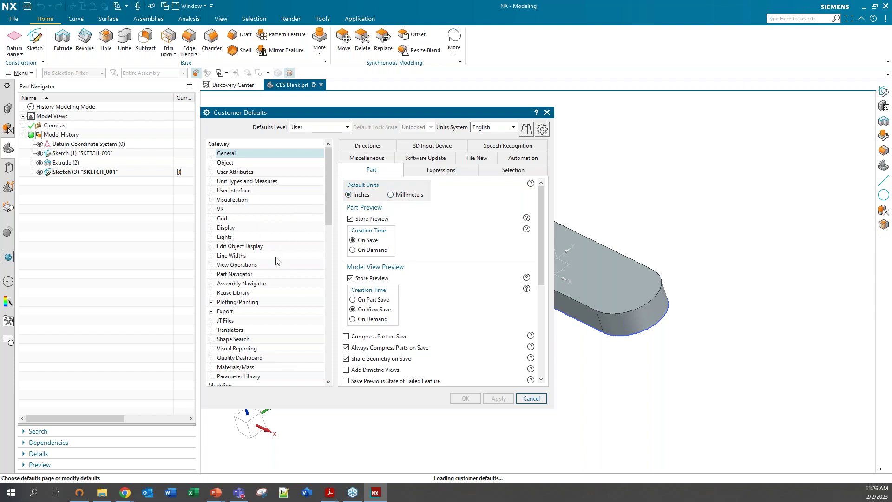
{"action": "scroll", "coordinate": [260, 219], "scroll_direction": "down", "scroll_amount": 5}
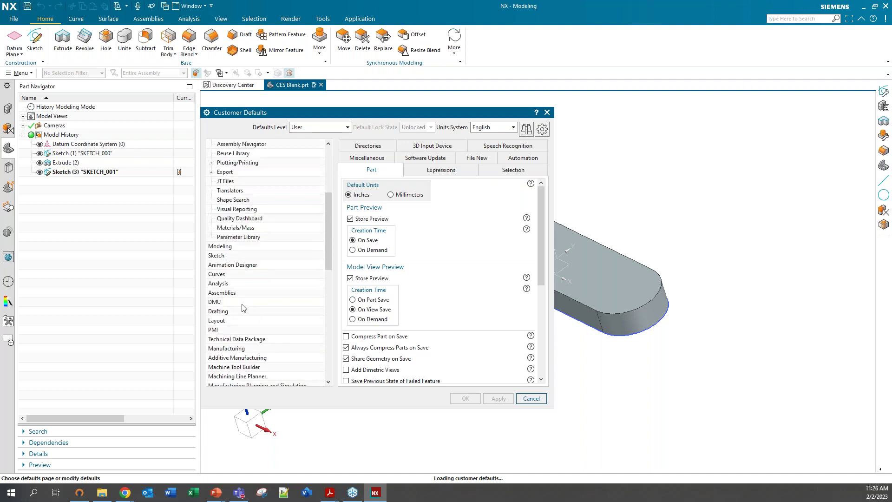
{"action": "left_click", "coordinate": [229, 314]}
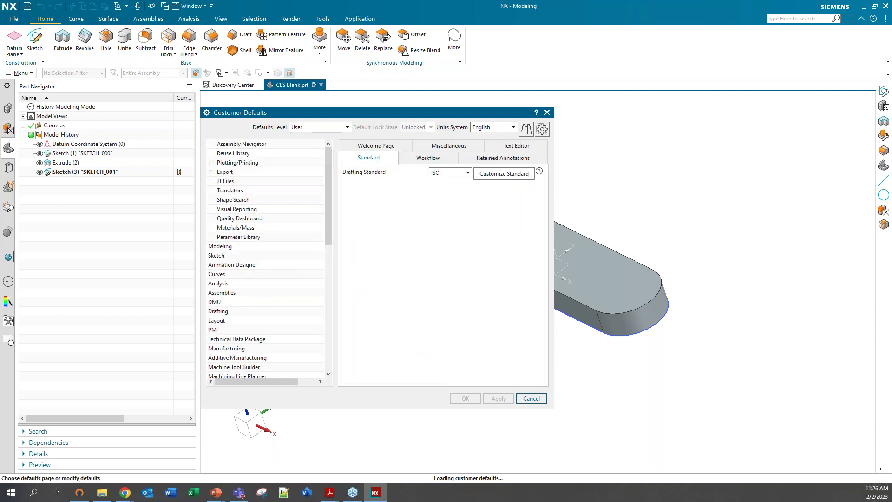
{"action": "left_click", "coordinate": [468, 173]}
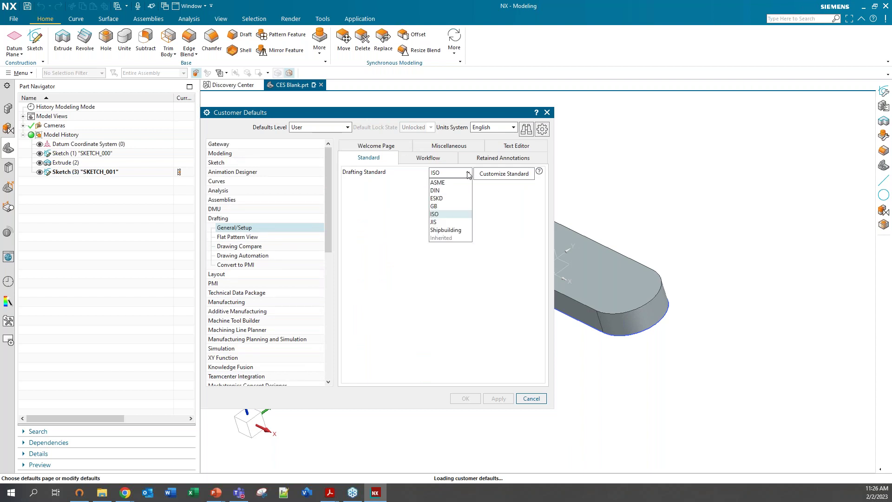
{"action": "left_click", "coordinate": [448, 215]}
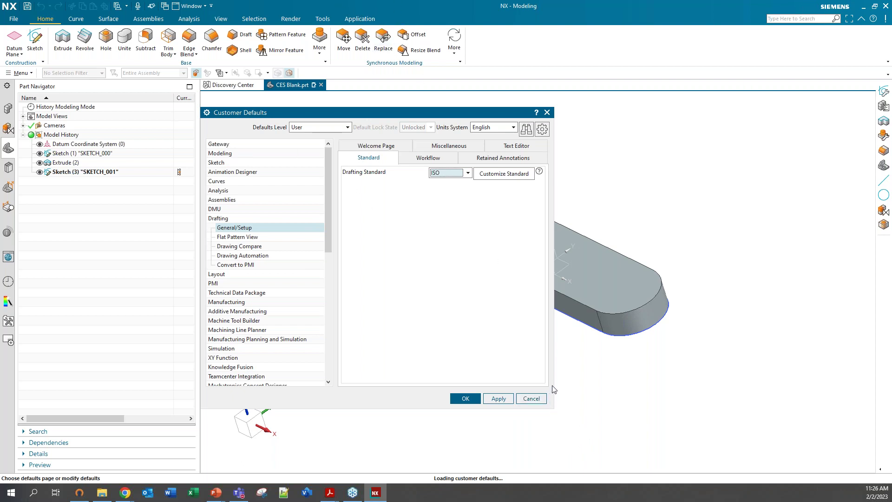
{"action": "left_click", "coordinate": [533, 399]}
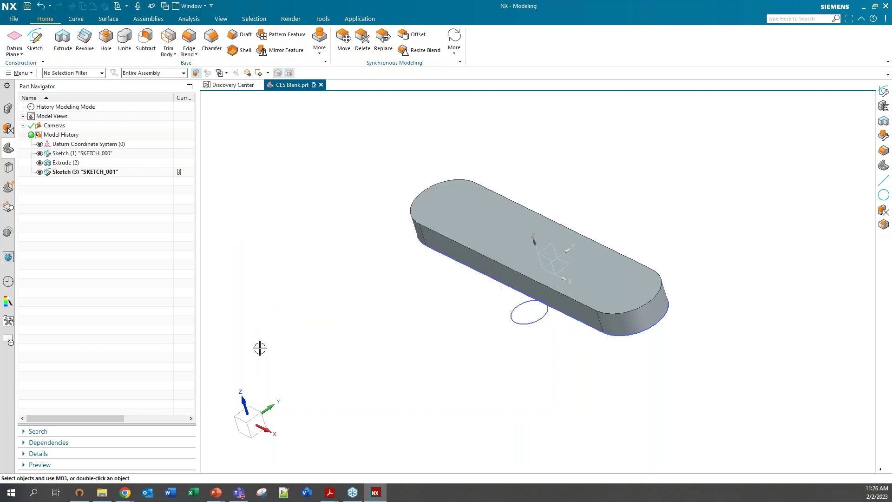